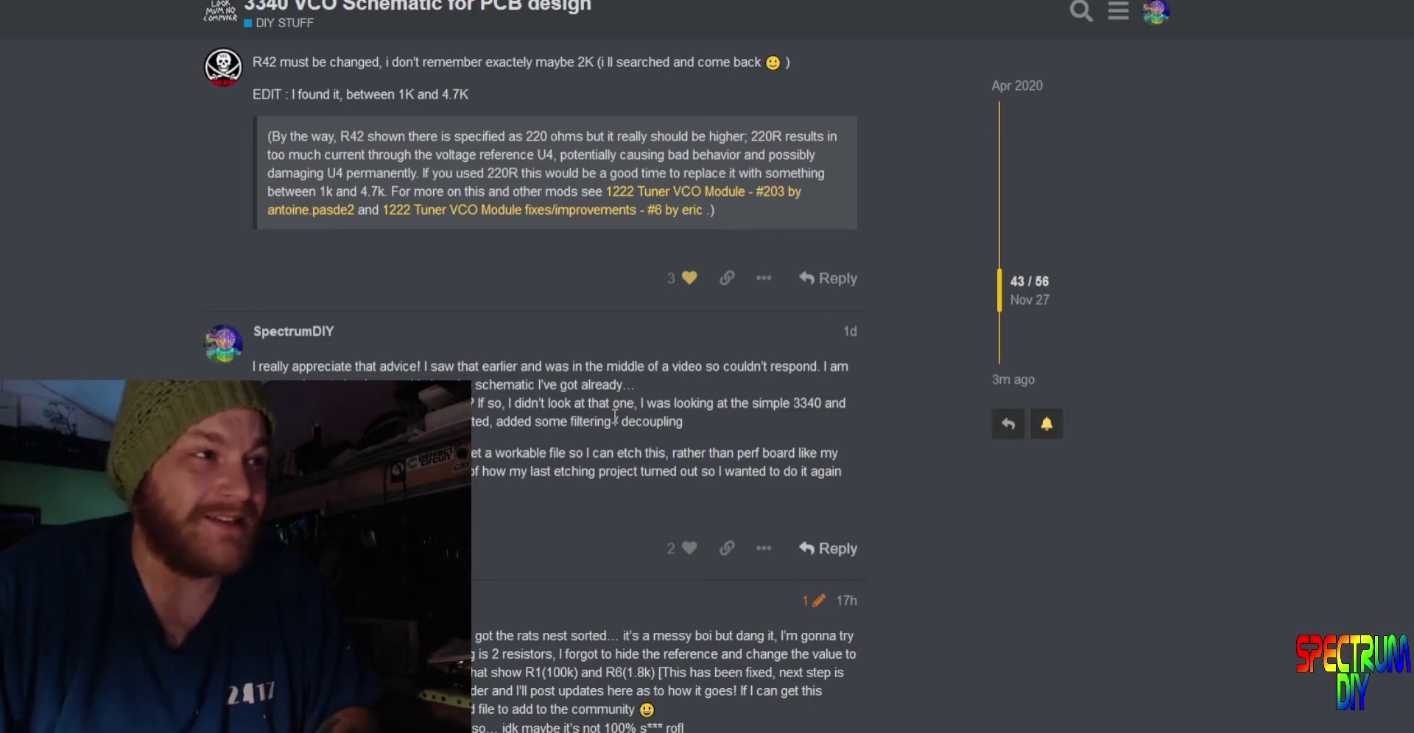
Review the forum reply about adding octave selection and changing R42, including its rotary switch and voltage reference schematics.
scroll(418, 363, "down", 2)
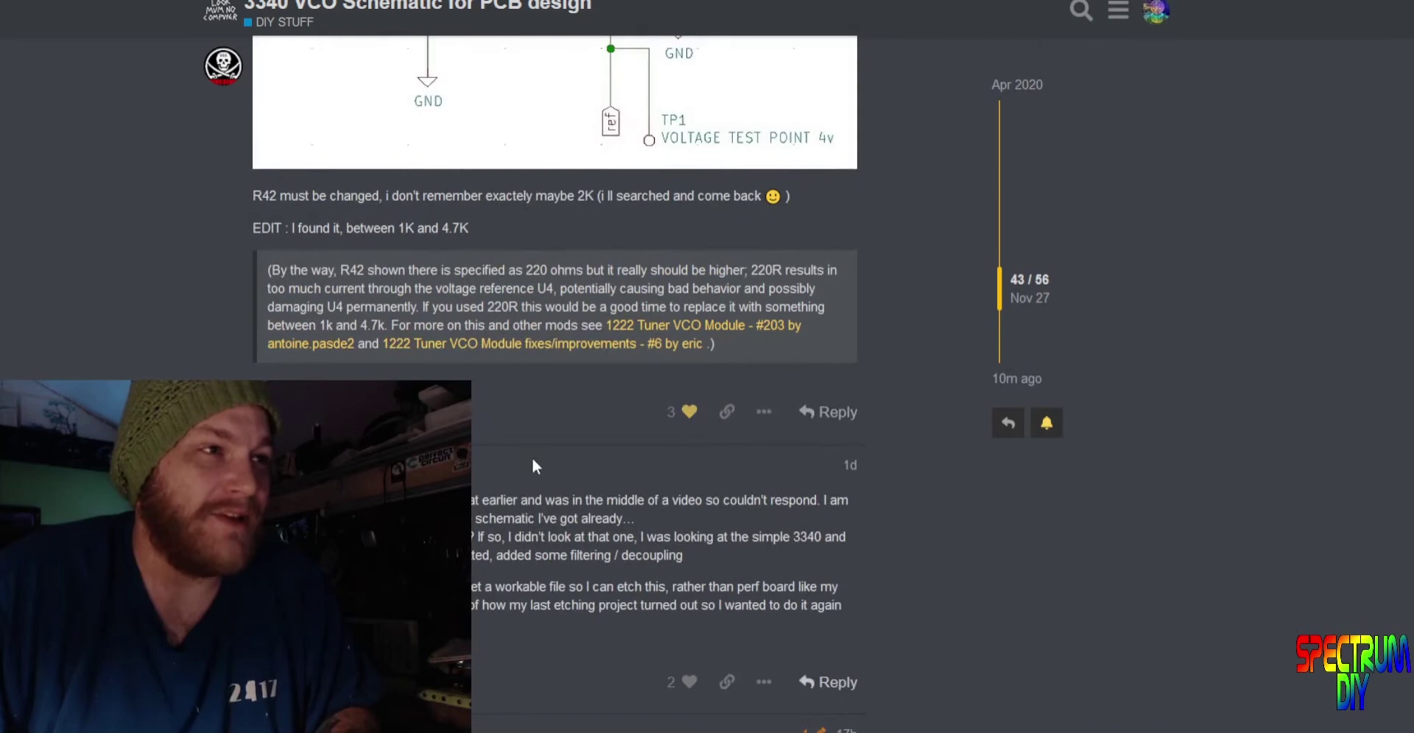
scroll(554, 378, "up", 3)
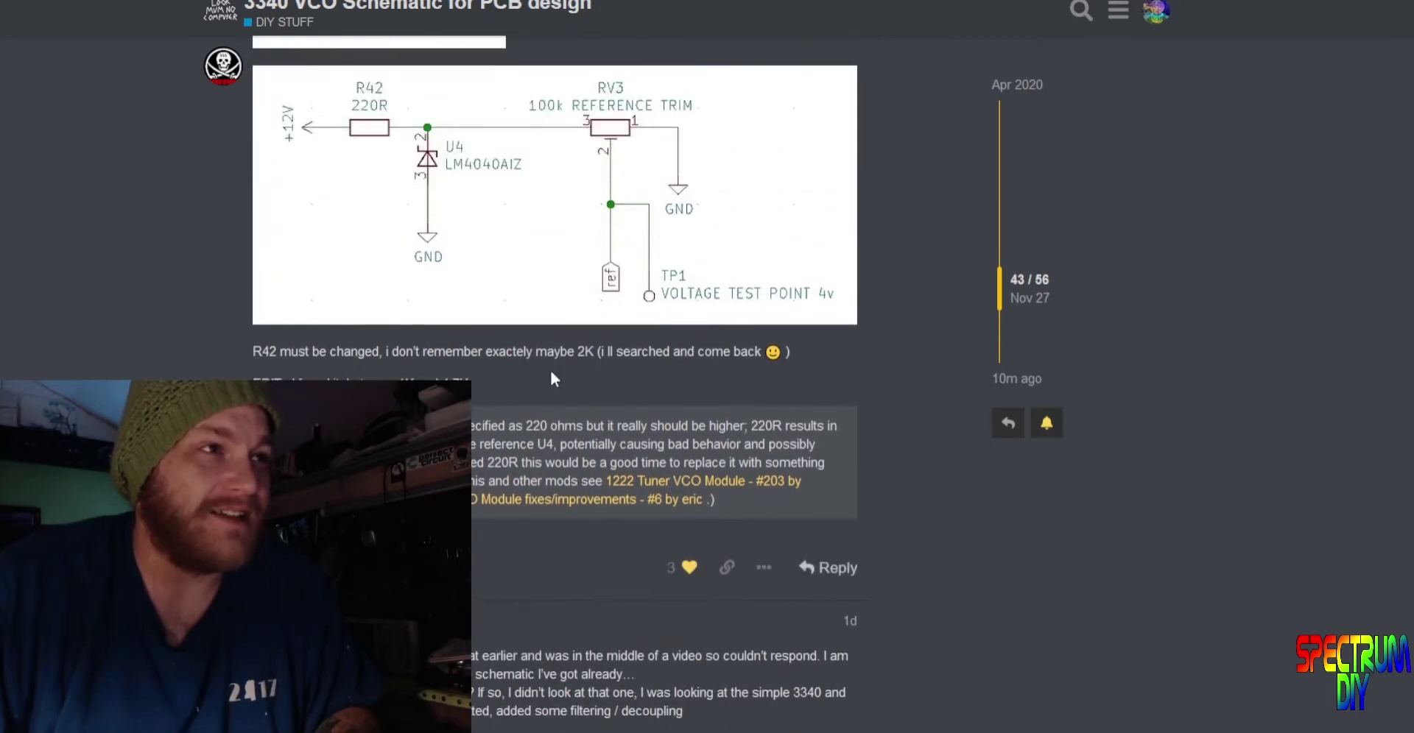
scroll(519, 410, "up", 4)
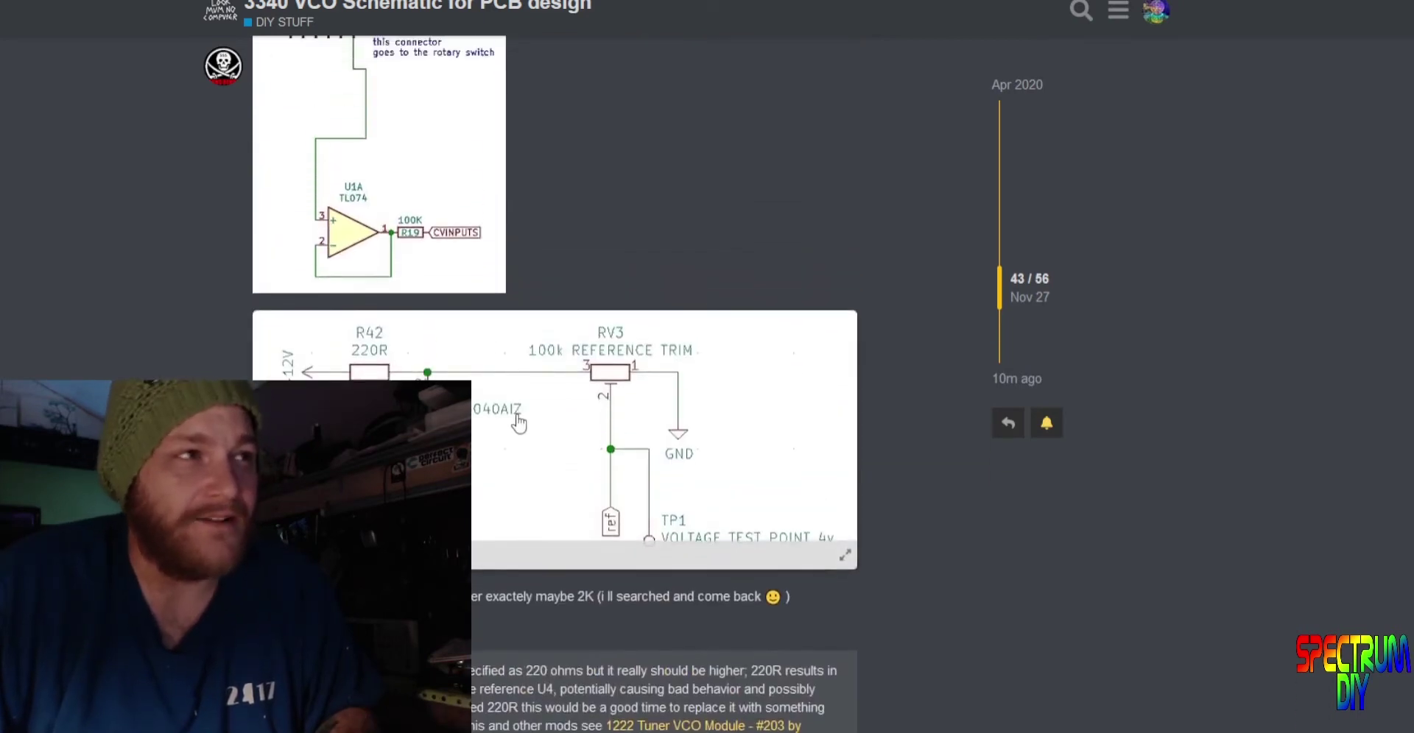
scroll(519, 410, "down", 5)
scroll(519, 414, "up", 10)
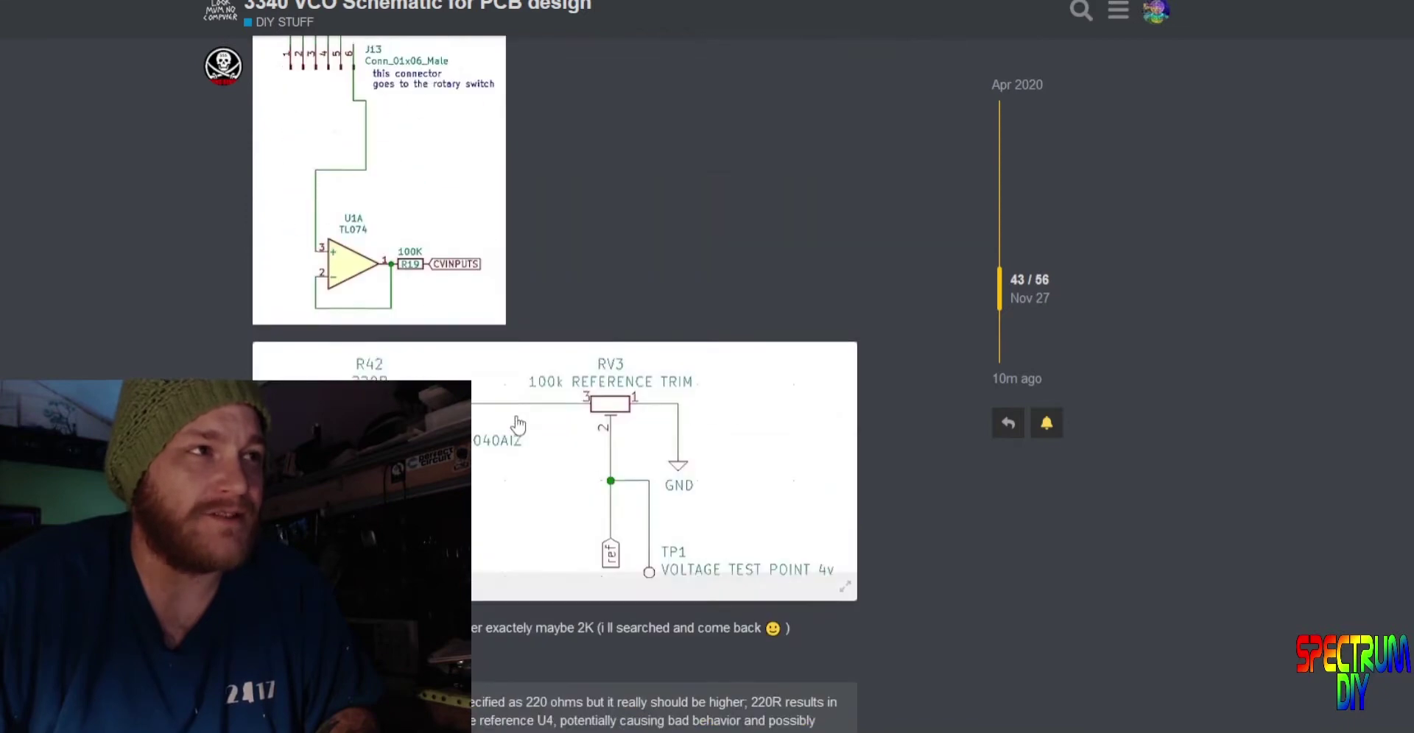
scroll(263, 360, "down", 2)
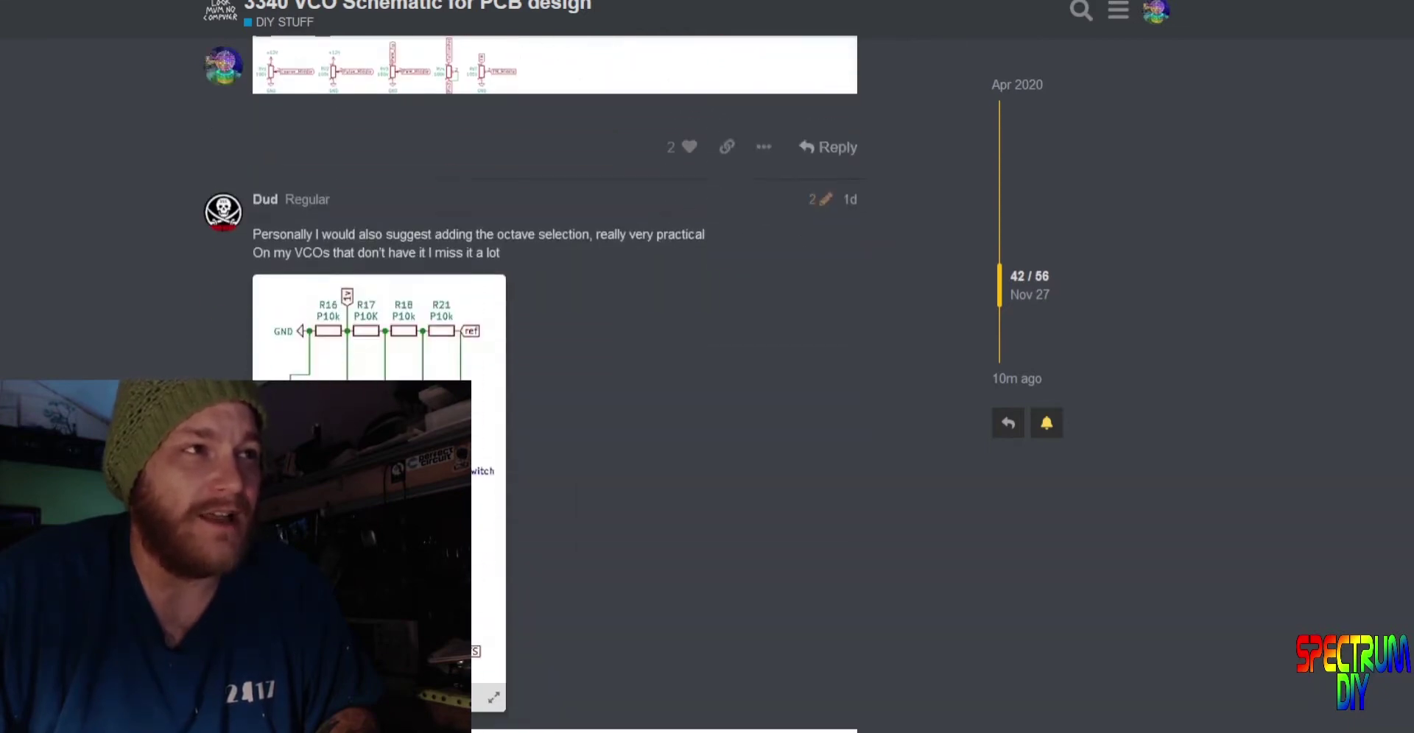
scroll(519, 413, "down", 3)
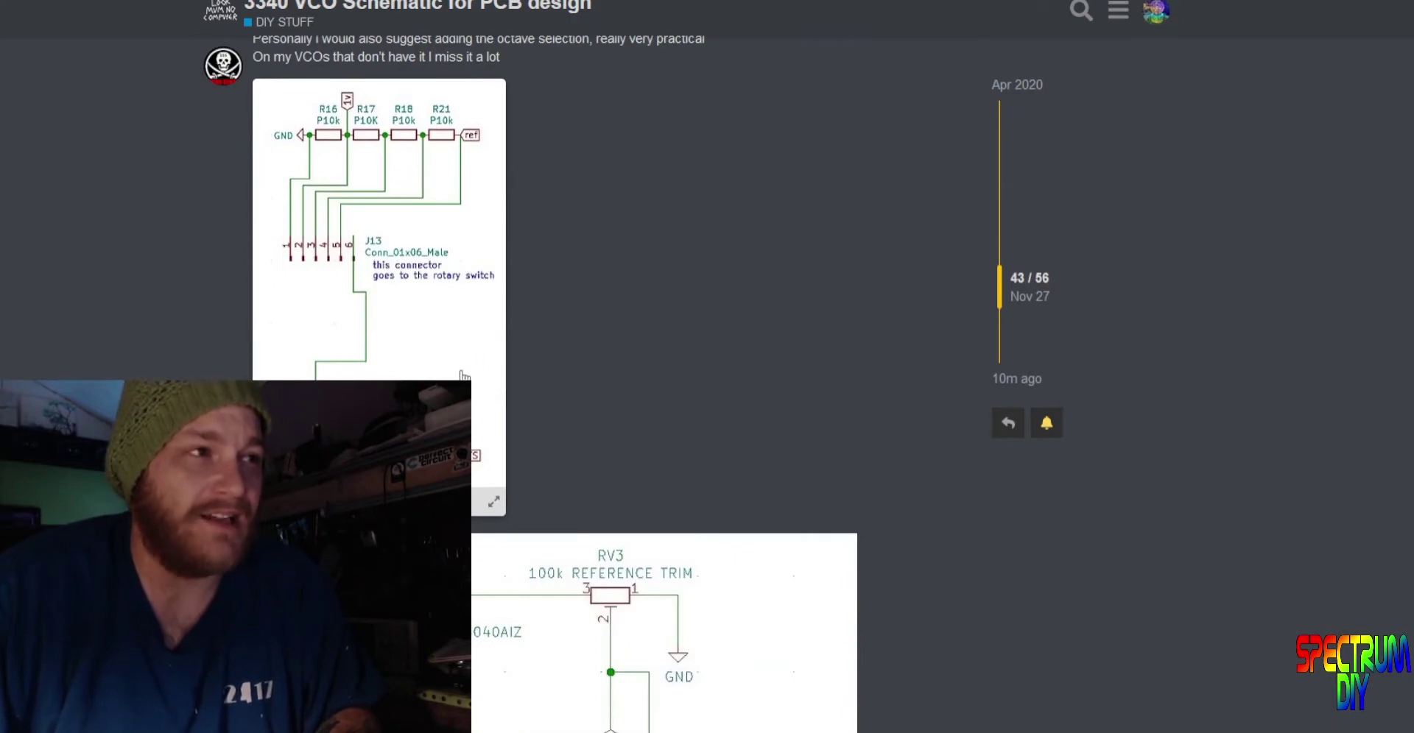
scroll(464, 383, "down", 10)
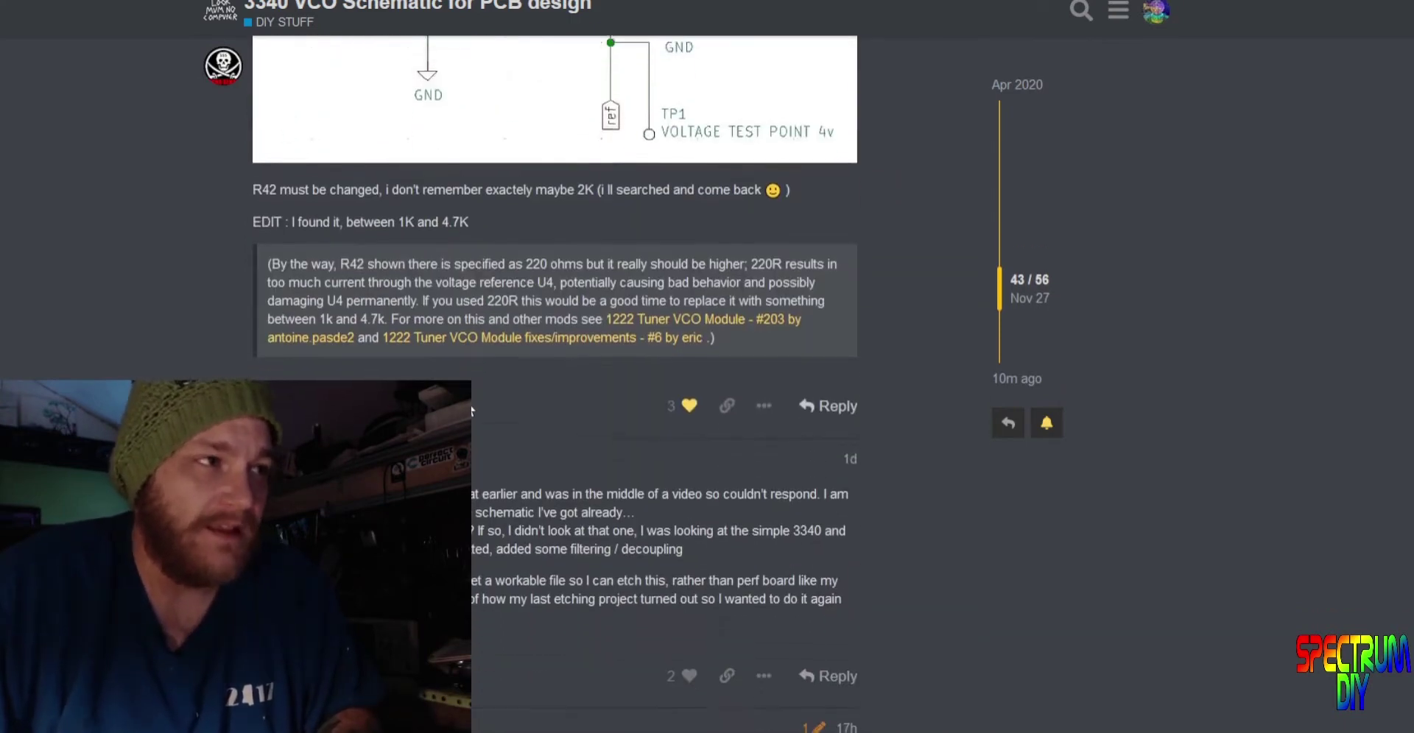
Read the post about the first PCB design and view its 3D board render at full size.
scroll(474, 442, "down", 8)
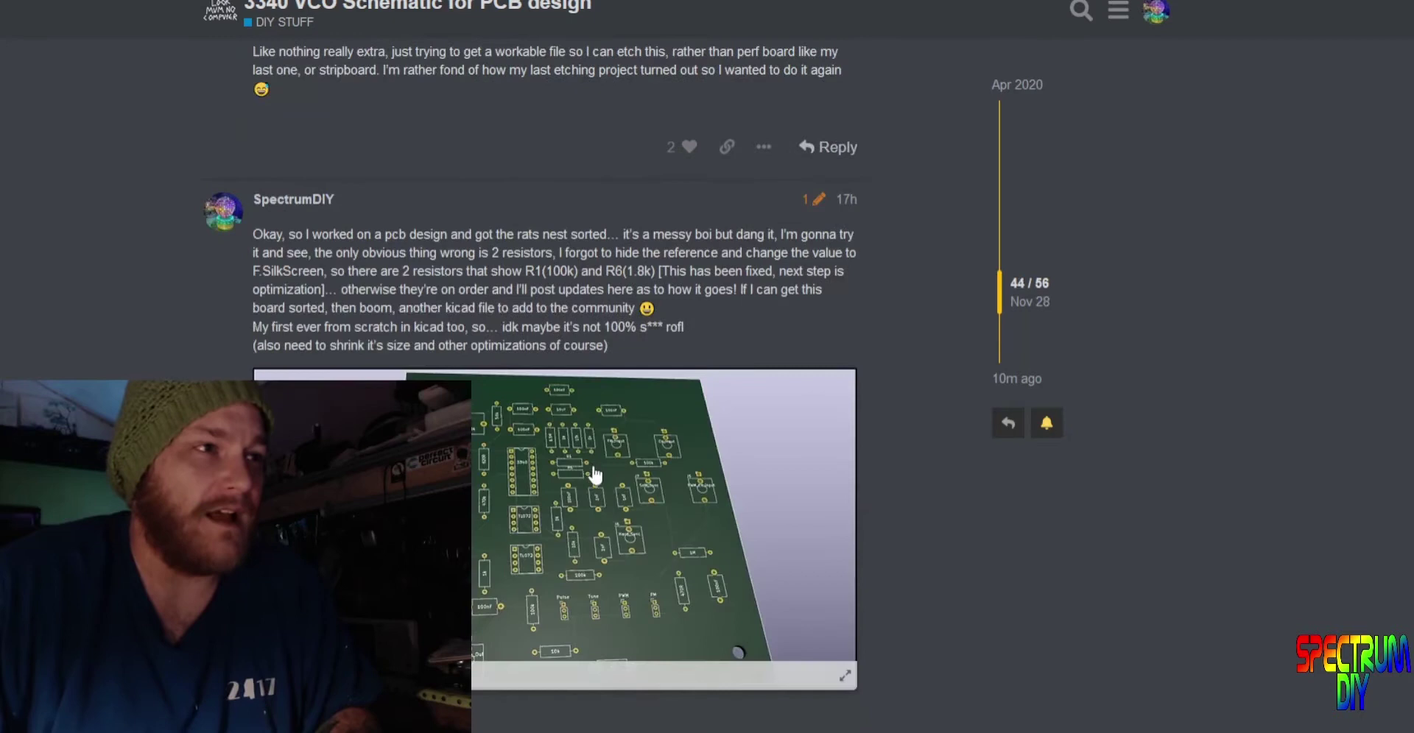
scroll(566, 480, "down", 1)
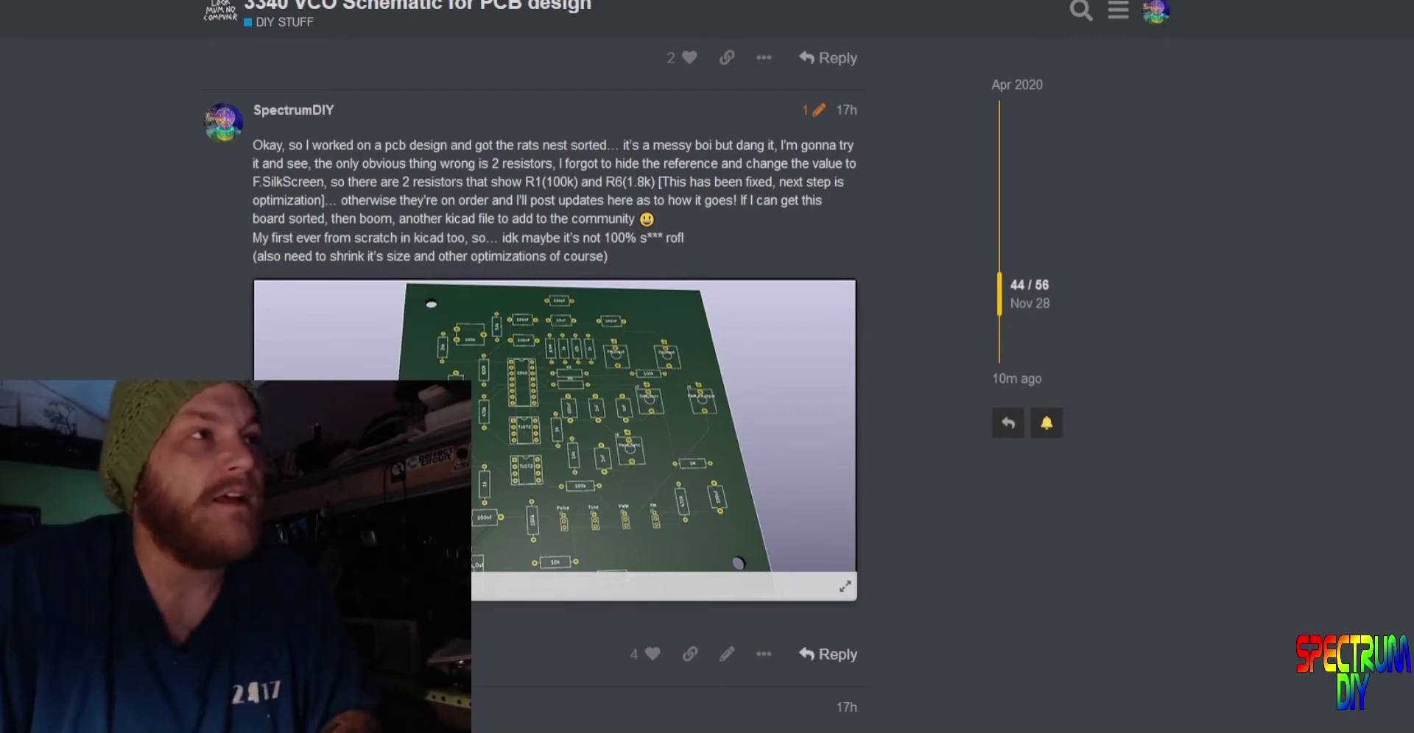
scroll(592, 273, "down", 1)
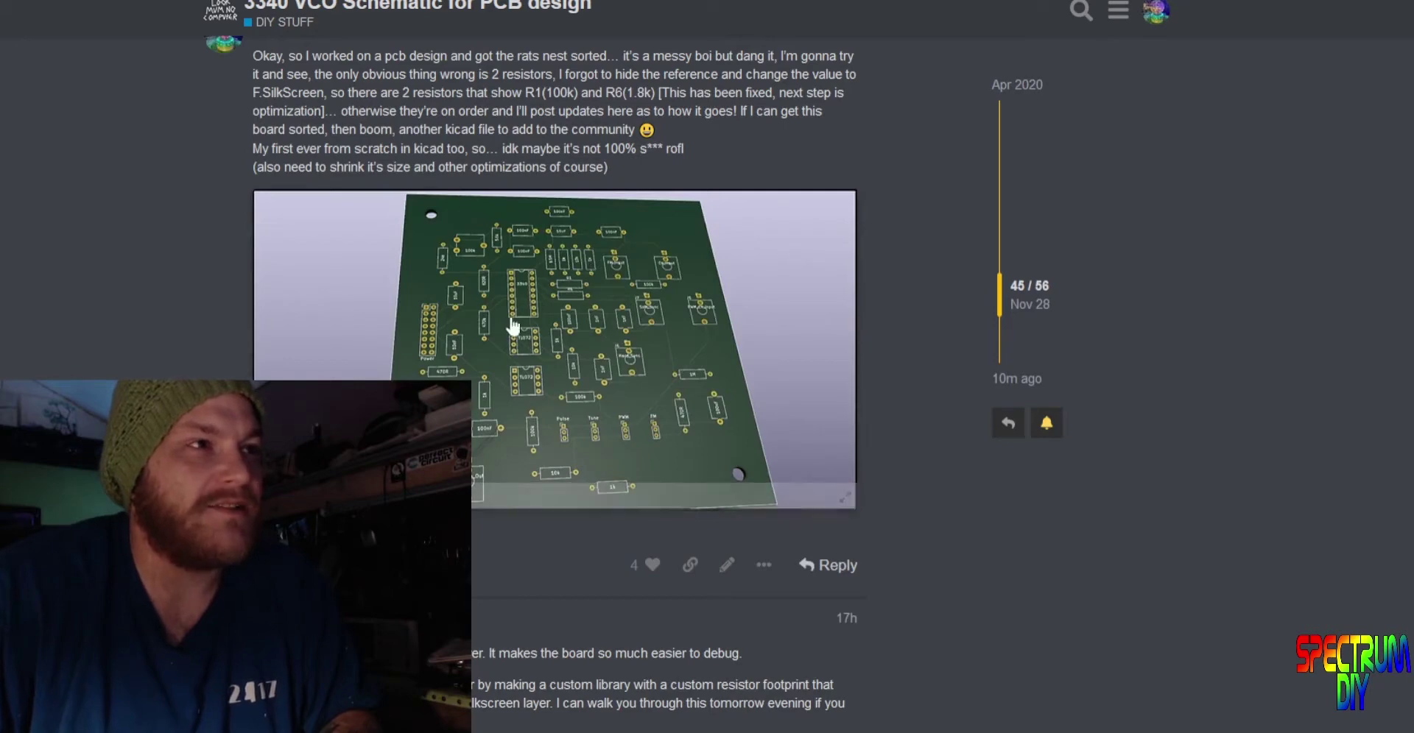
left_click(575, 300)
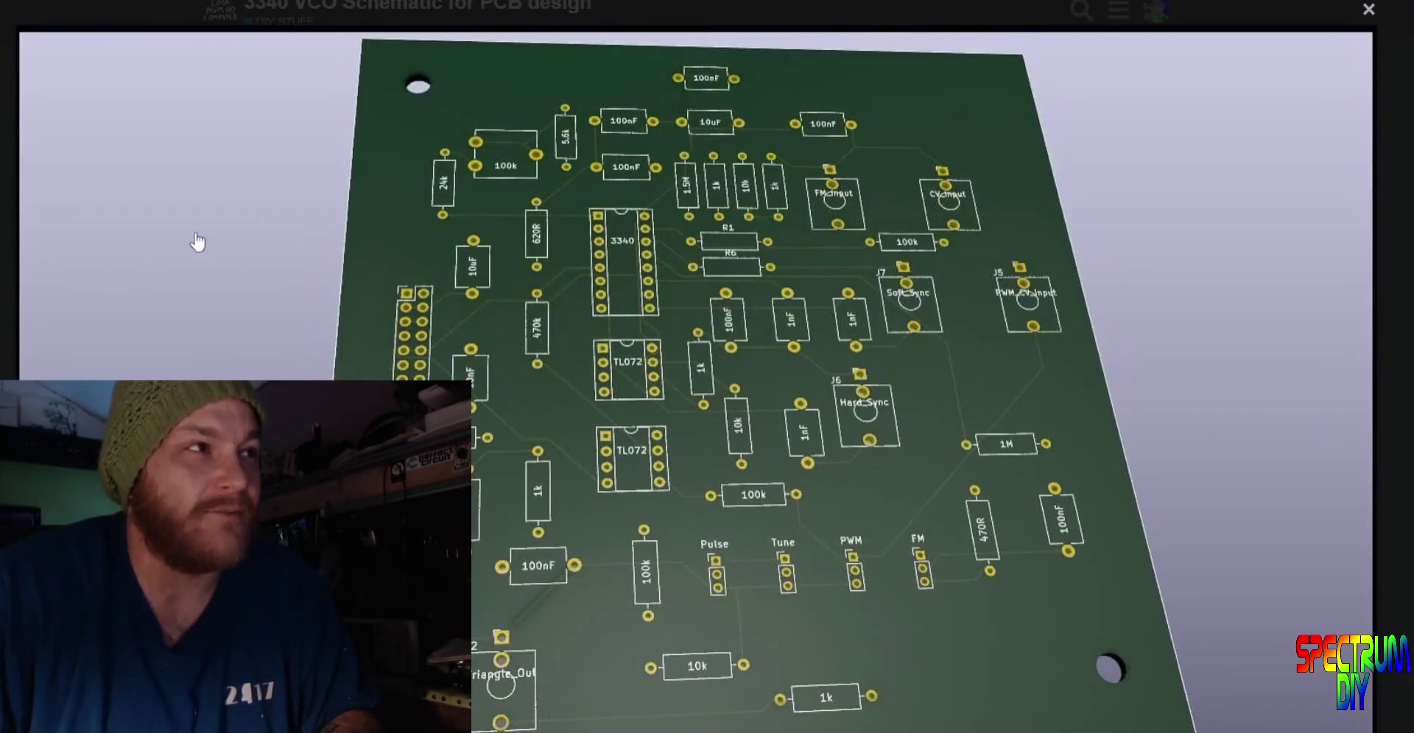
left_click(1369, 8)
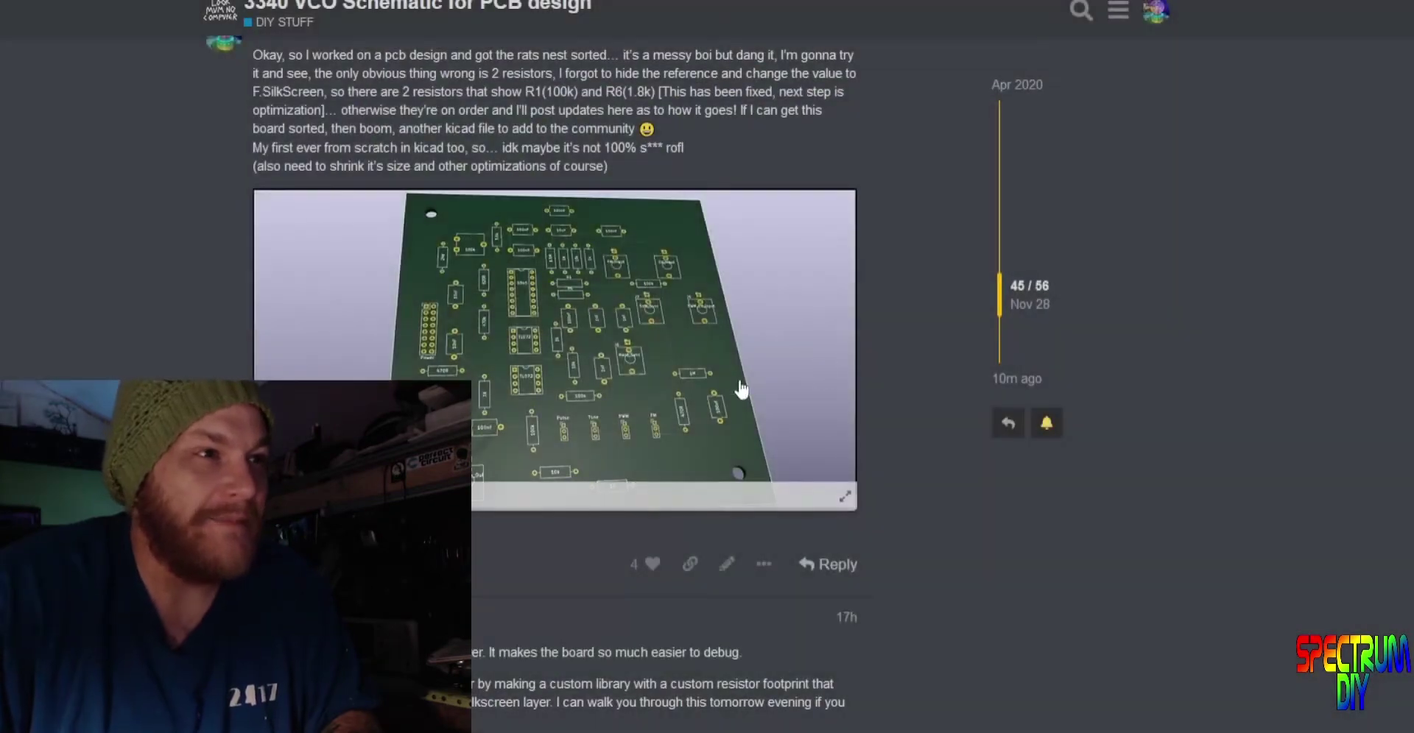
Read the reply about putting resistor references on the silkscreen through a custom footprint library.
scroll(738, 385, "down", 5)
scroll(589, 397, "down", 3)
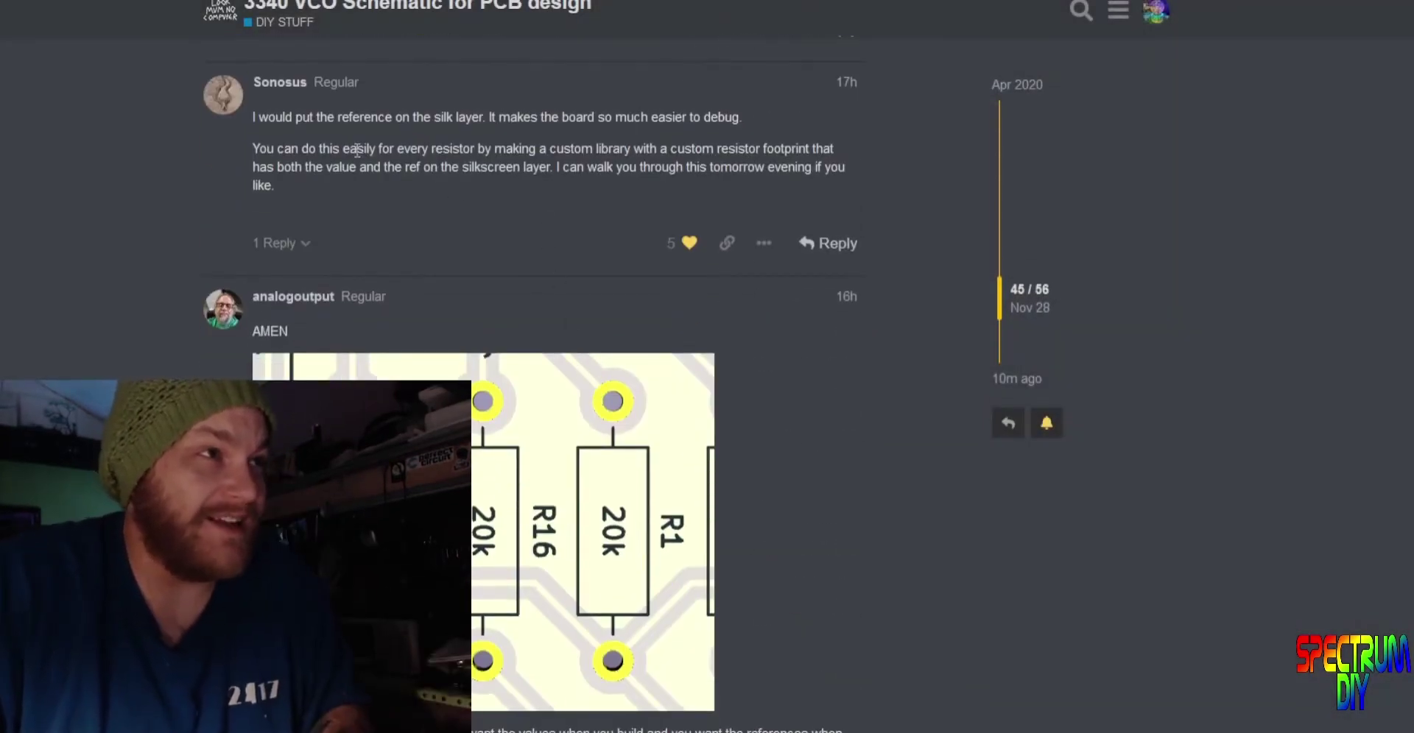
triple_click(331, 151)
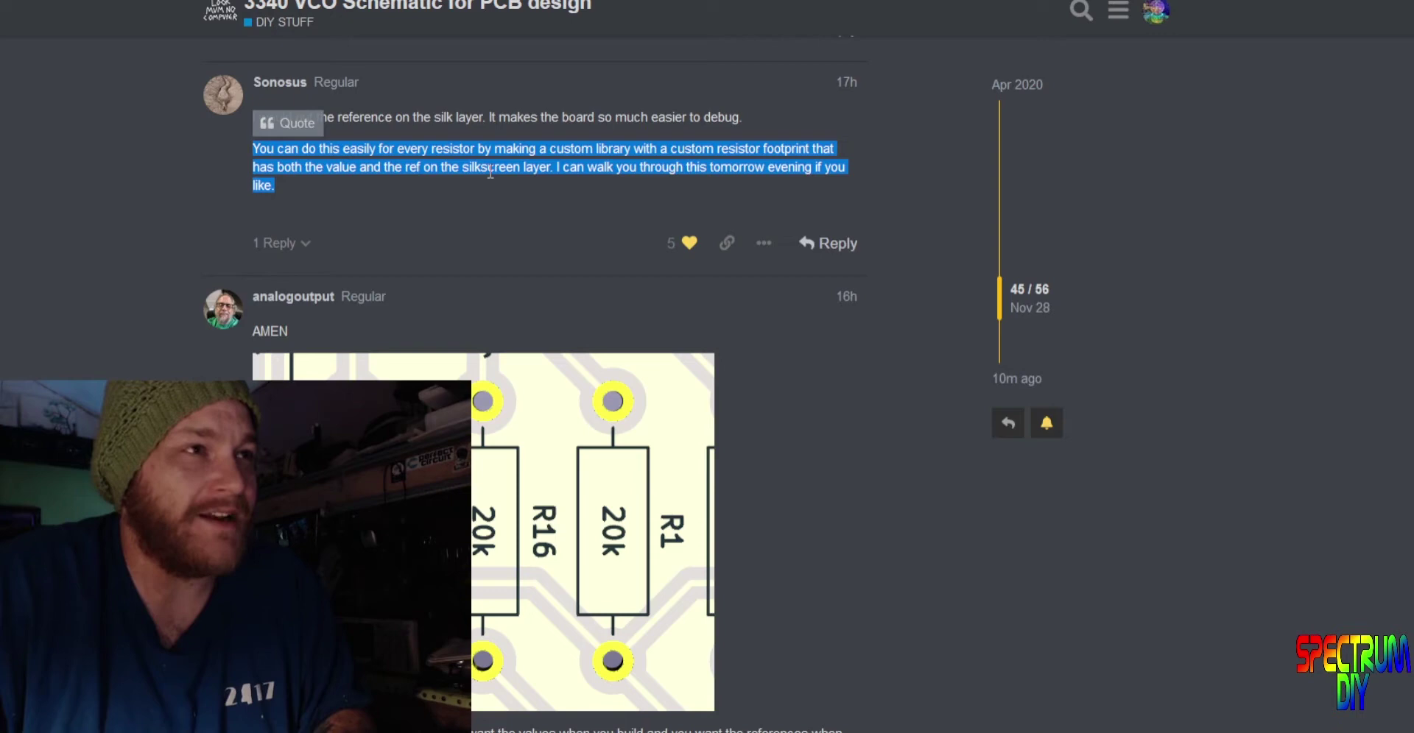
left_click(536, 253)
Examine the reply showing resistor values and references on the silkscreen and a labelled power header footprint.
scroll(535, 253, "down", 10)
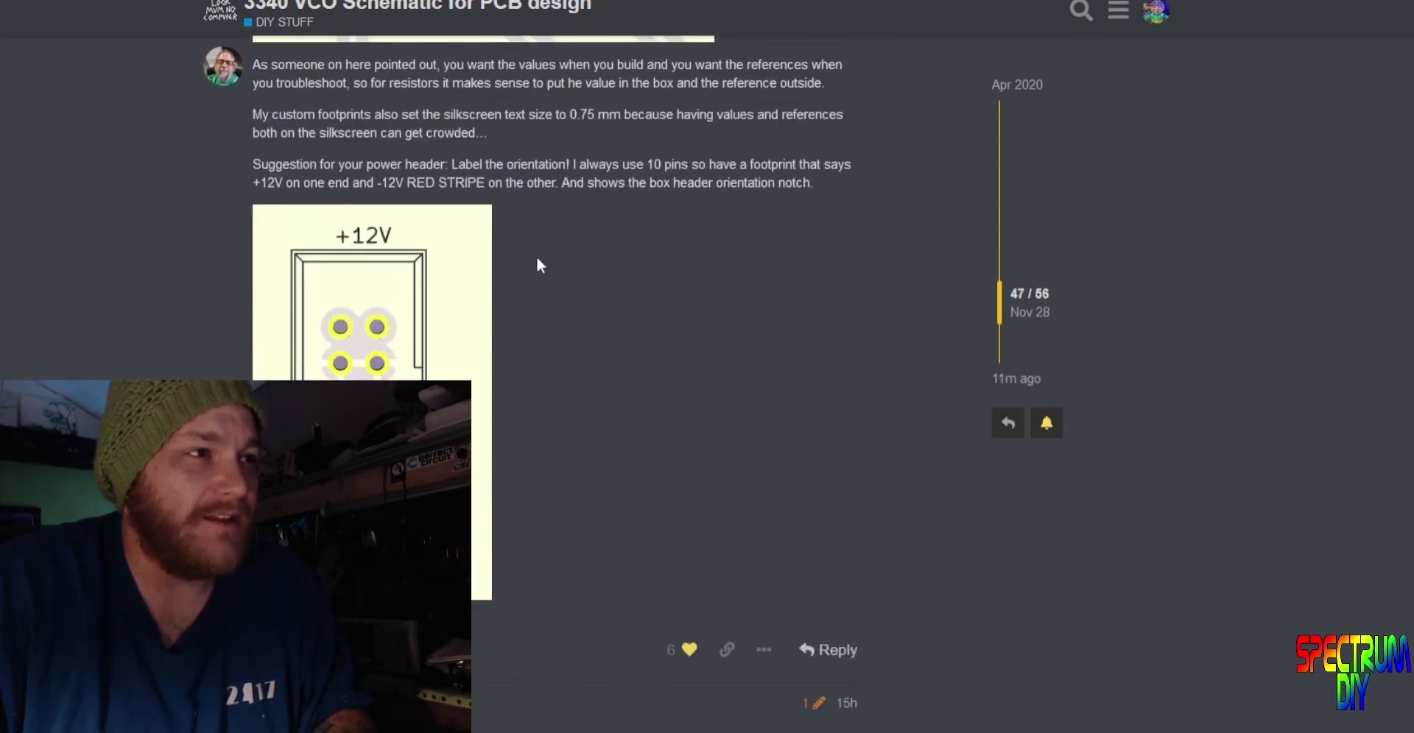
scroll(472, 331, "up", 3)
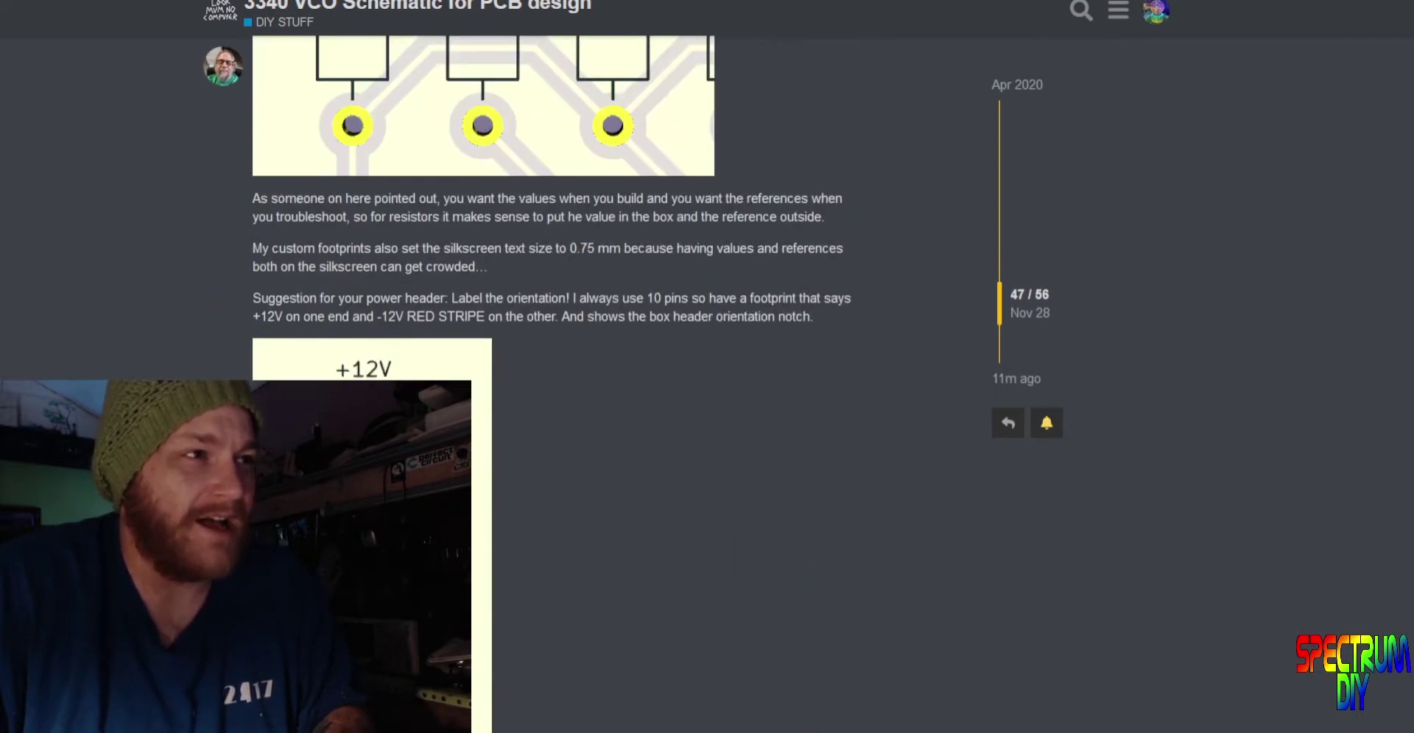
scroll(543, 481, "up", 3)
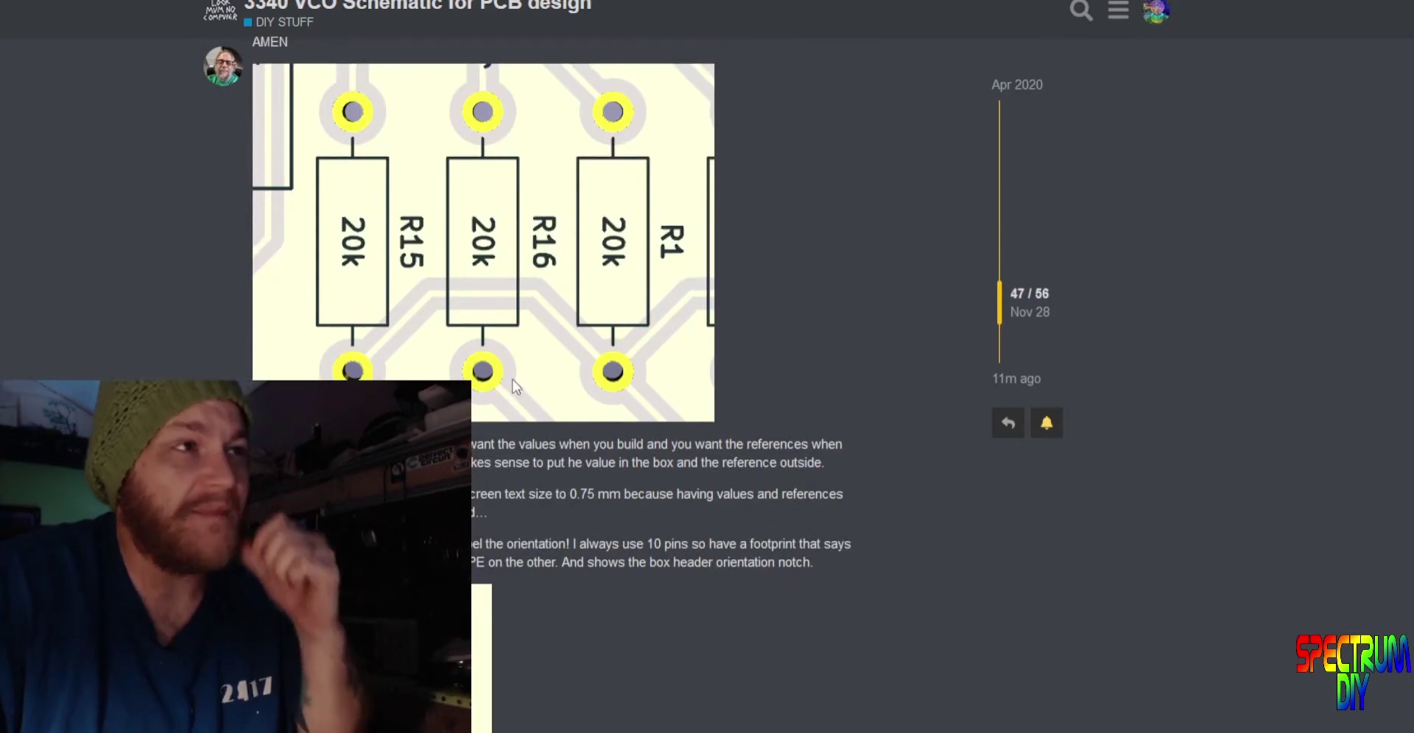
scroll(511, 383, "down", 6)
scroll(515, 389, "up", 8)
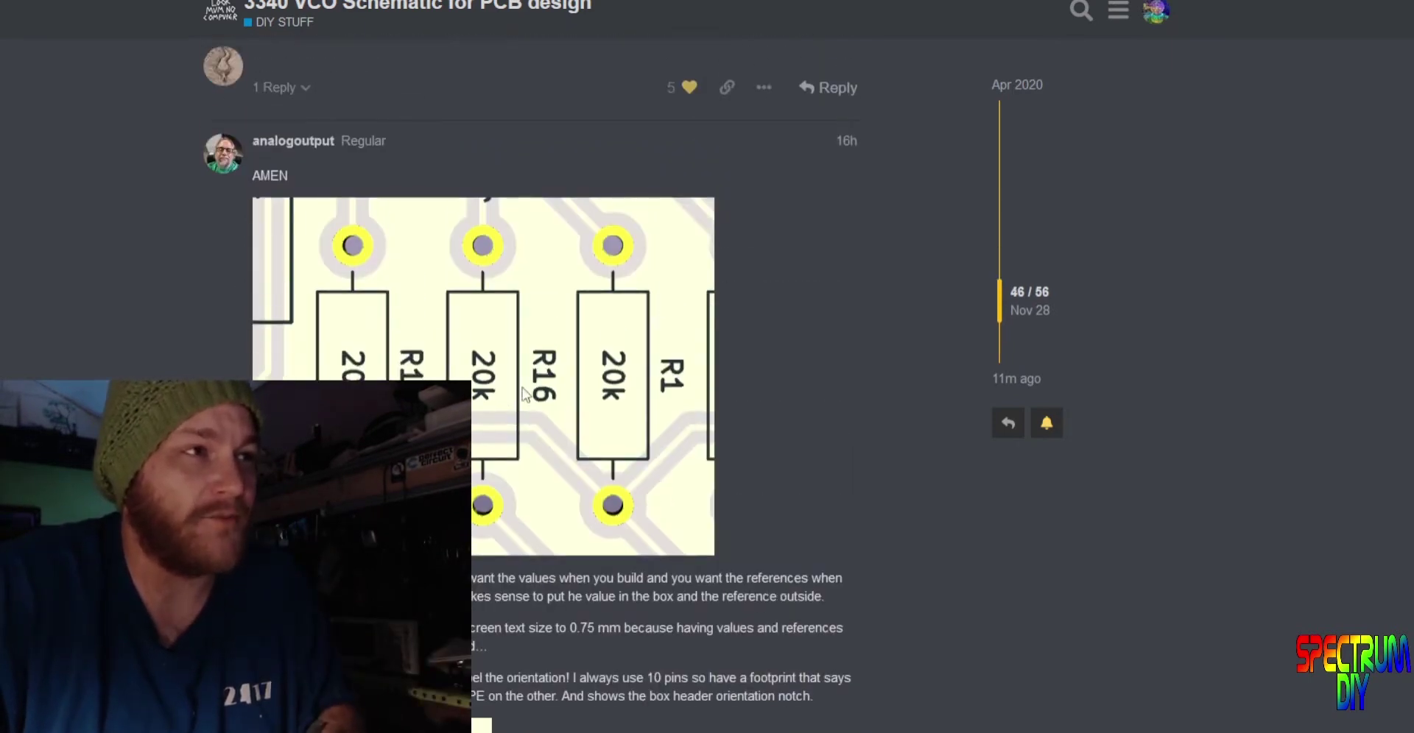
scroll(508, 390, "down", 12)
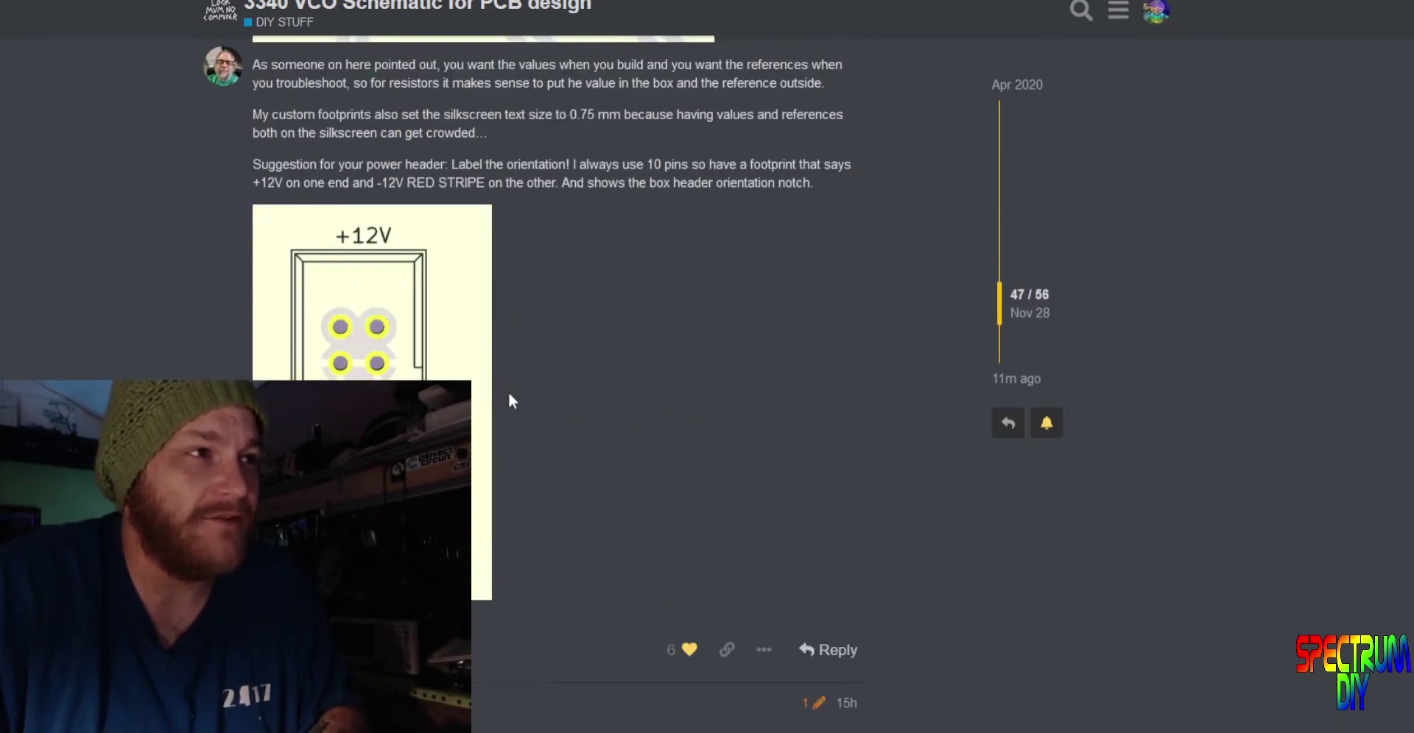
Read the follow-up post and inspect its enlarged screenshot of the Edit Text and Graphic Properties dialog.
scroll(442, 346, "down", 3)
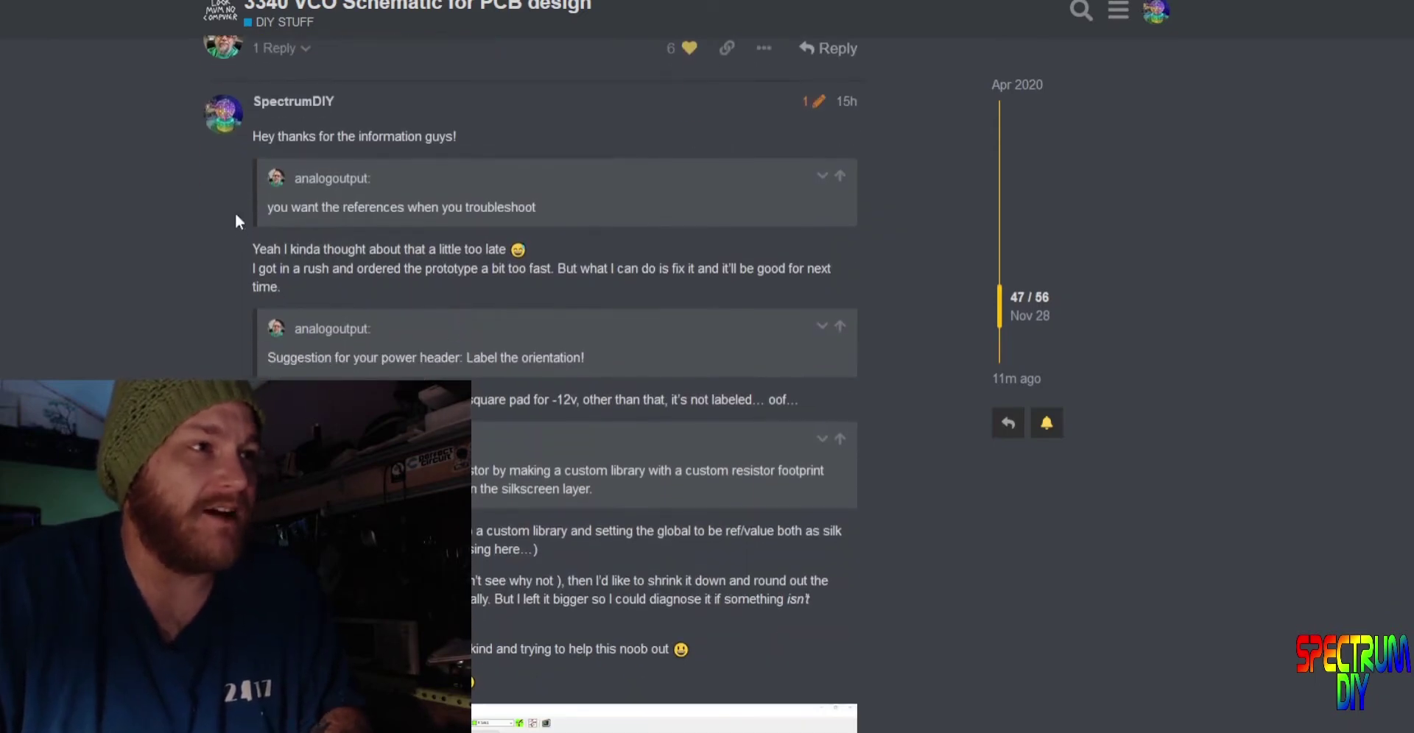
scroll(423, 256, "down", 2)
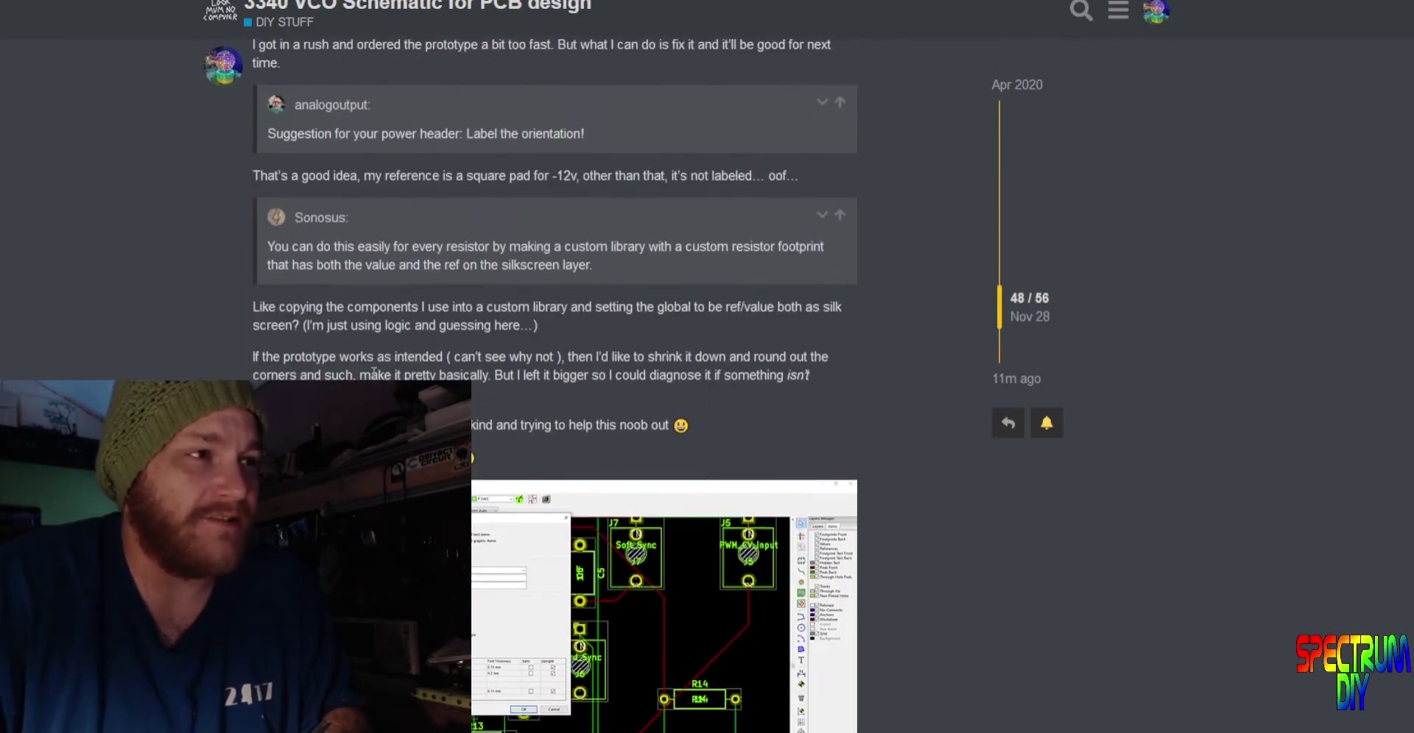
scroll(347, 288, "down", 2)
left_click(516, 338)
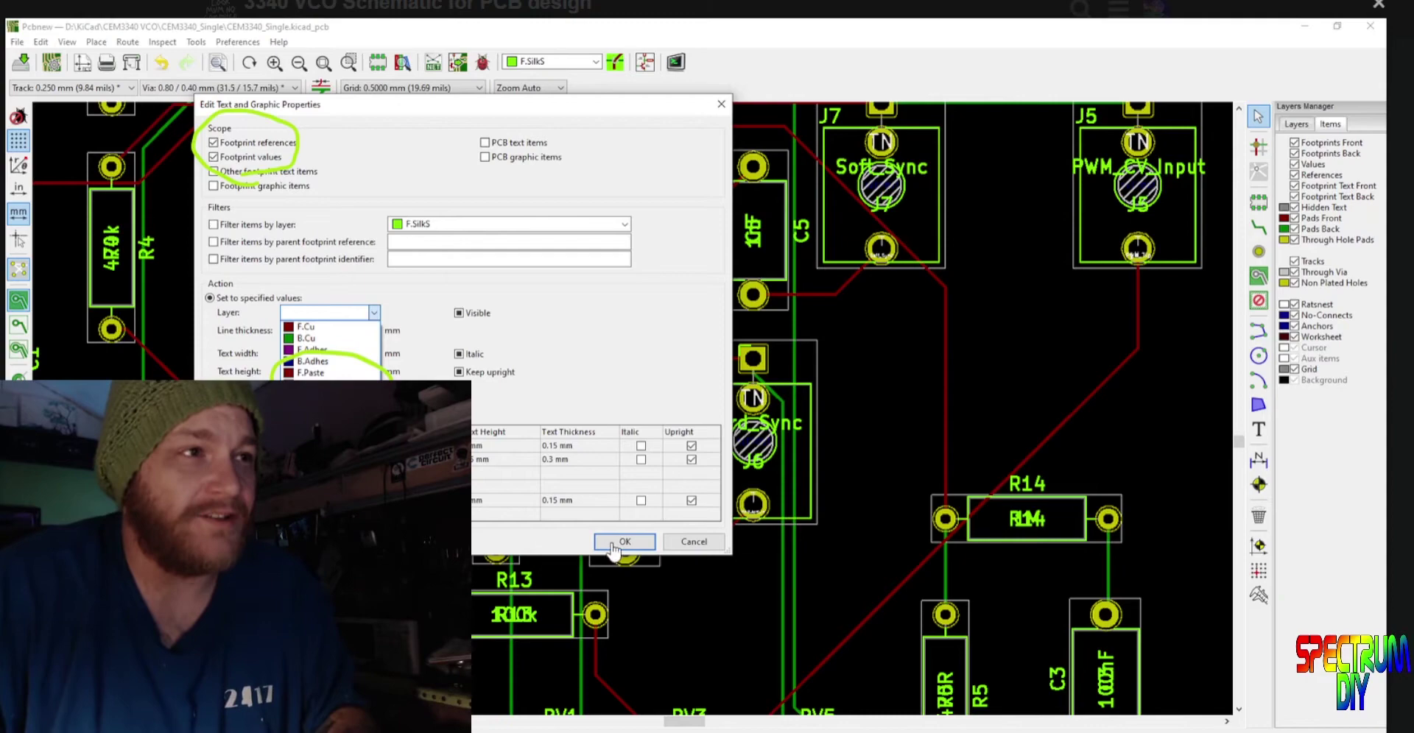
key("Escape")
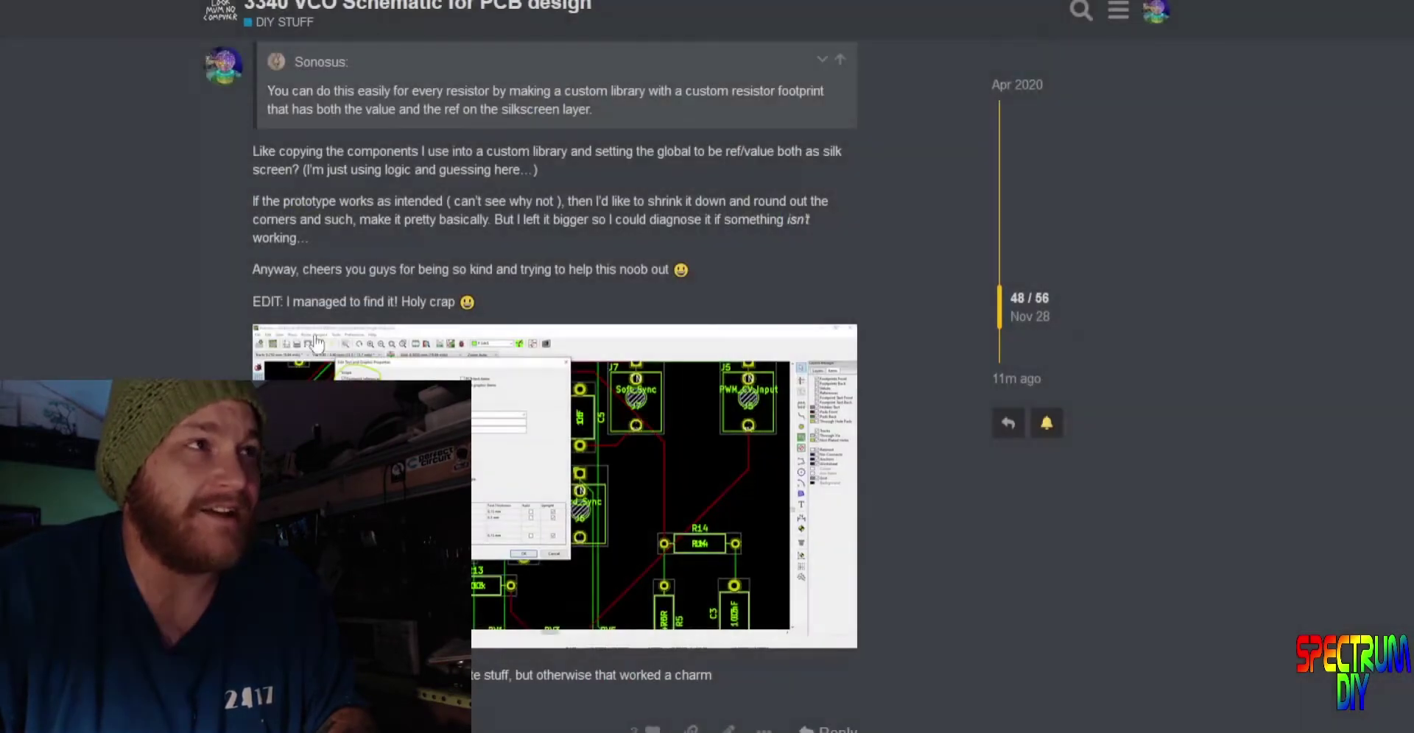
View the updated 3D board render with component references and values at full size.
scroll(483, 446, "down", 7)
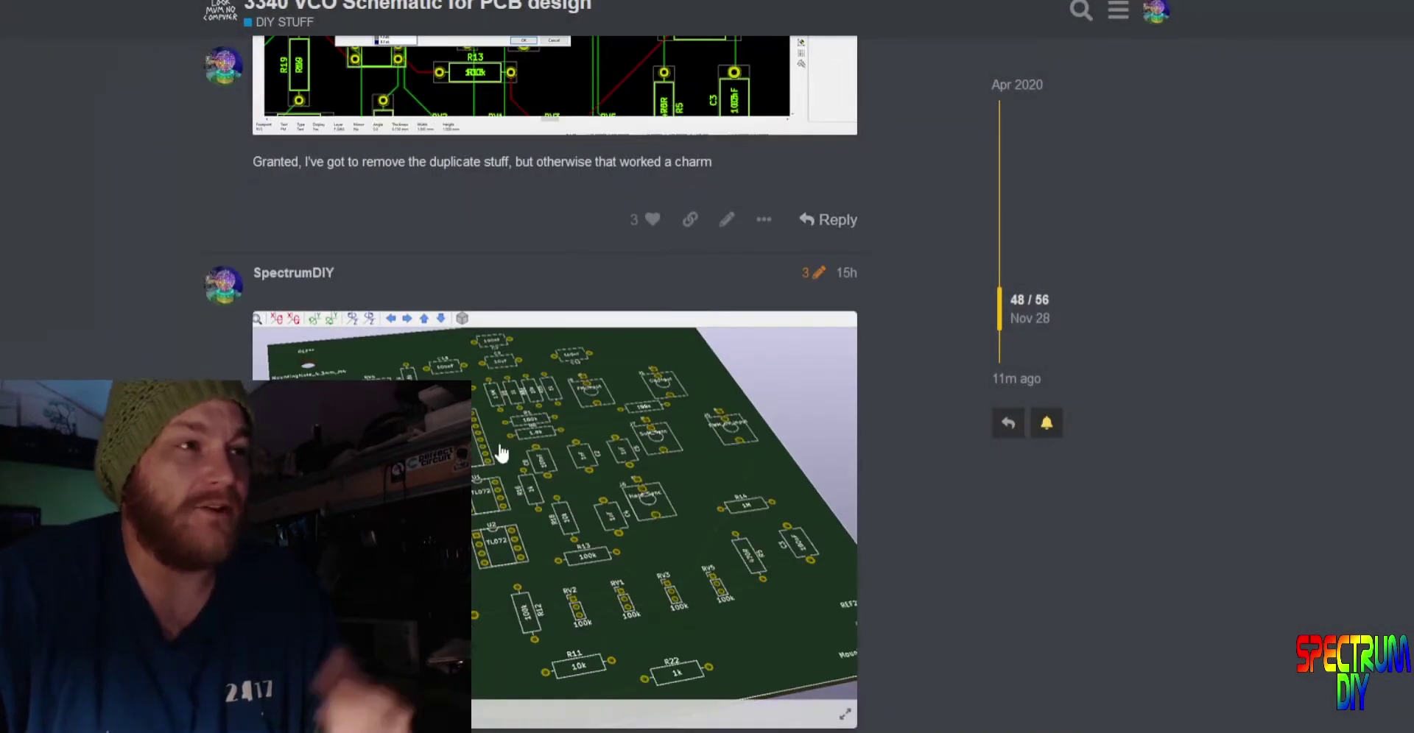
left_click(552, 464)
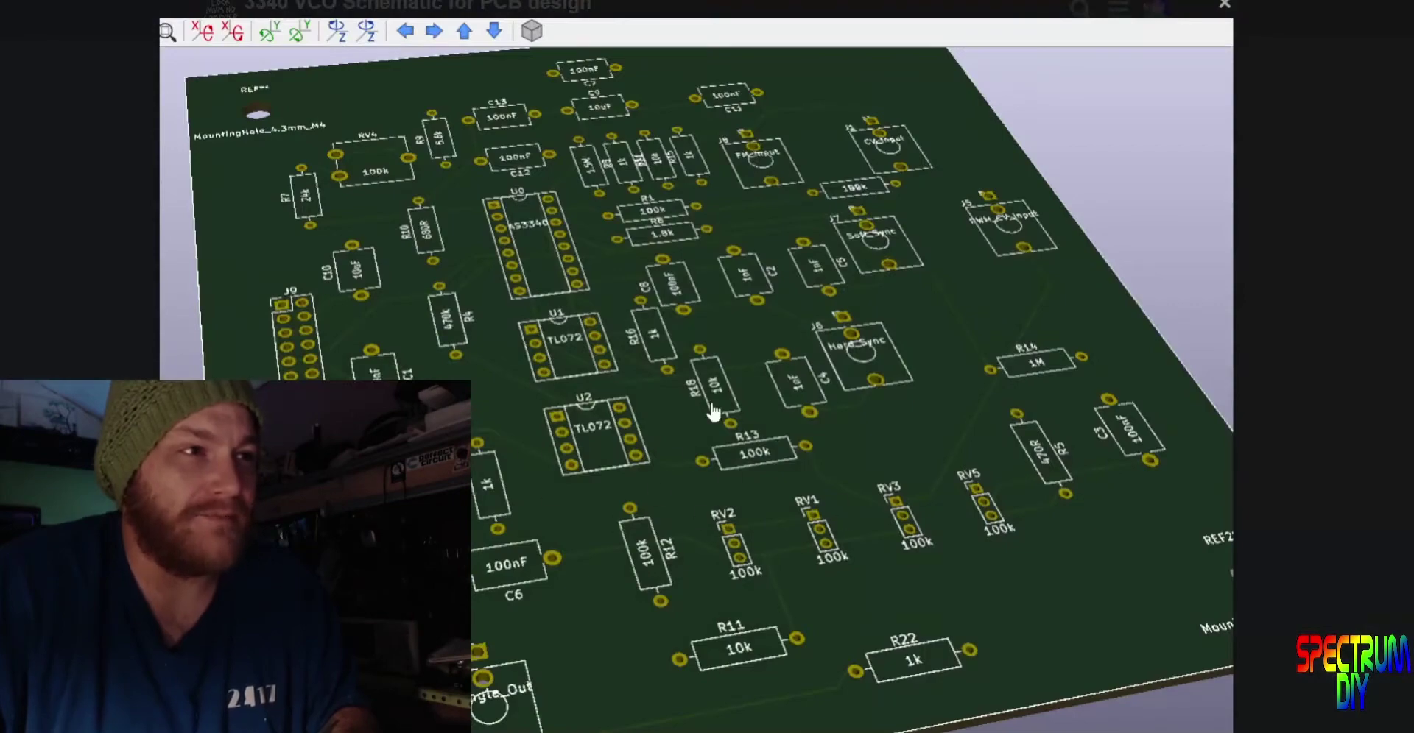
key("Escape")
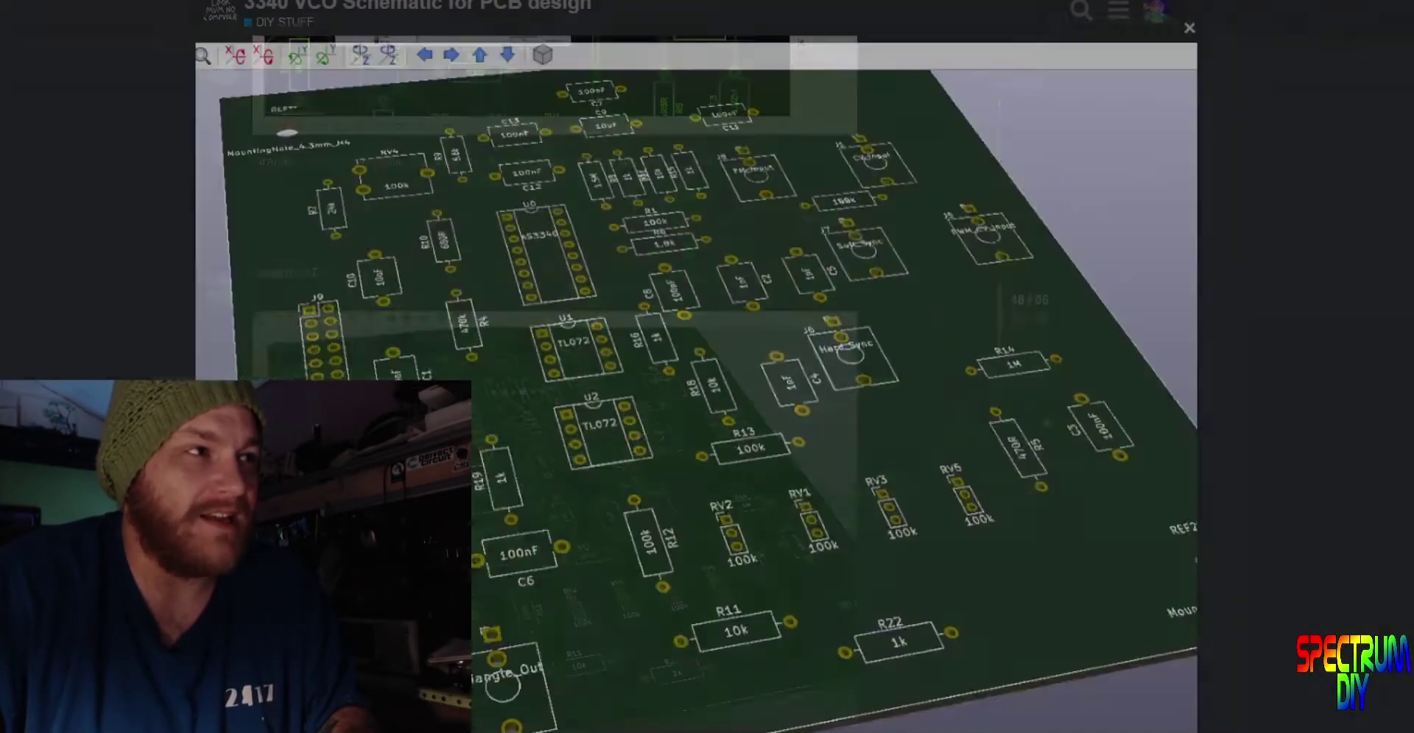
Inspect the enlarged render of the power header with its voltage and ground labels.
scroll(531, 467, "down", 7)
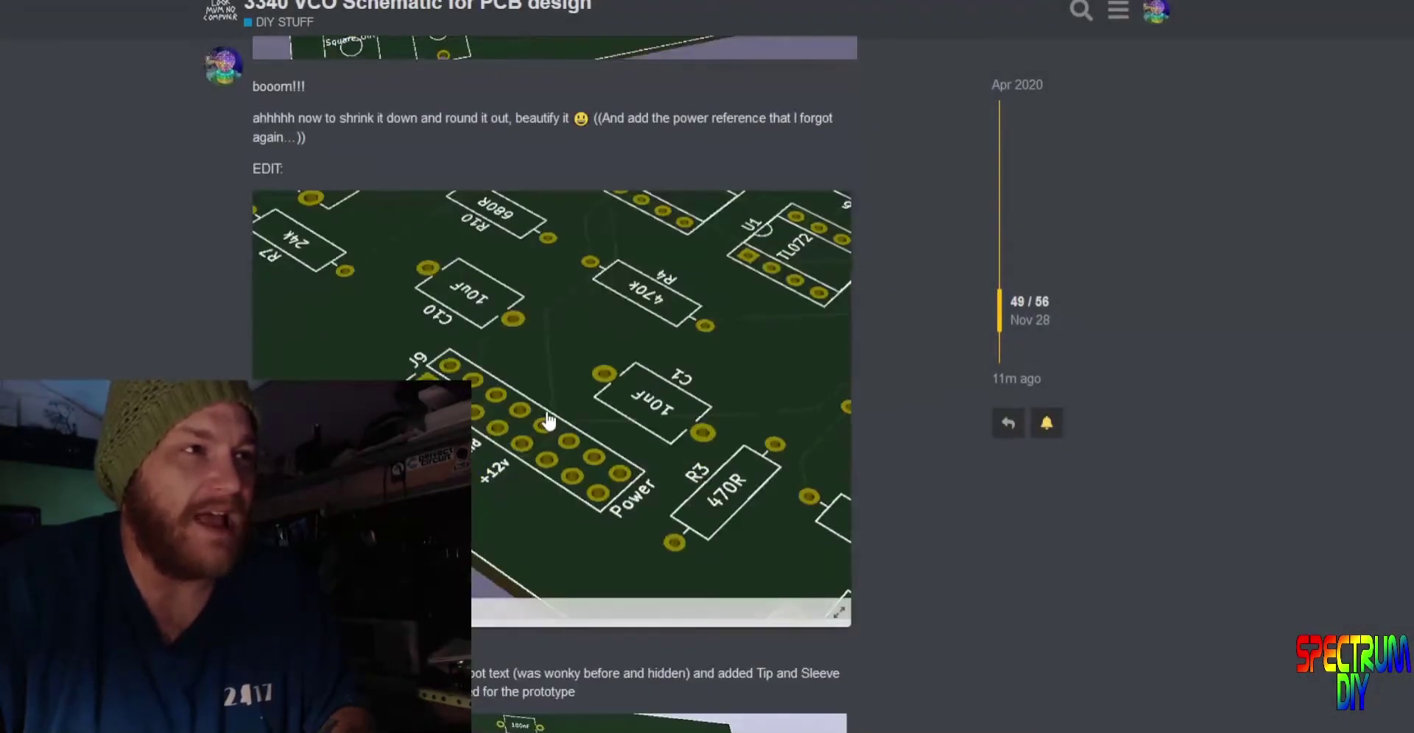
left_click(546, 418)
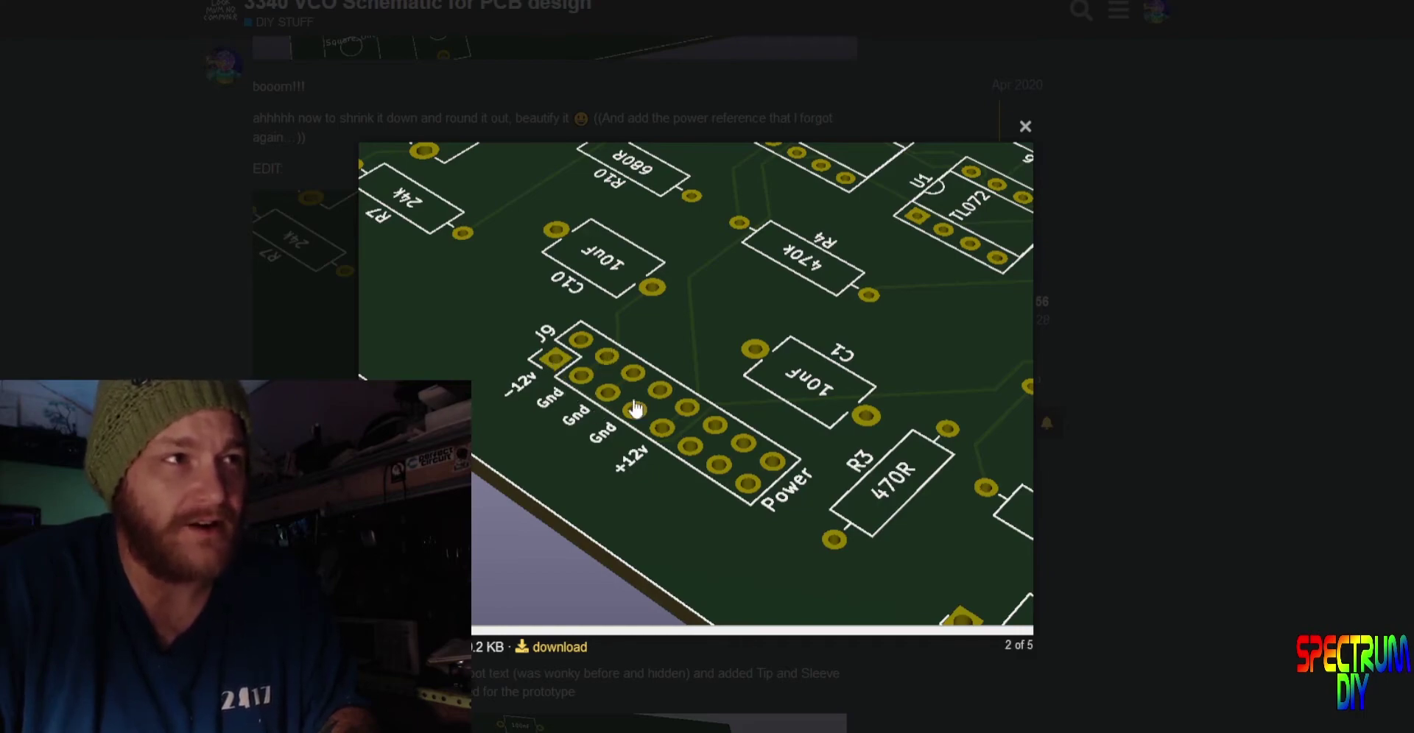
key("Escape")
Review the EDIT 2 board images and enlarge the close-up of the relabelled potentiometer headers.
scroll(599, 496, "down", 6)
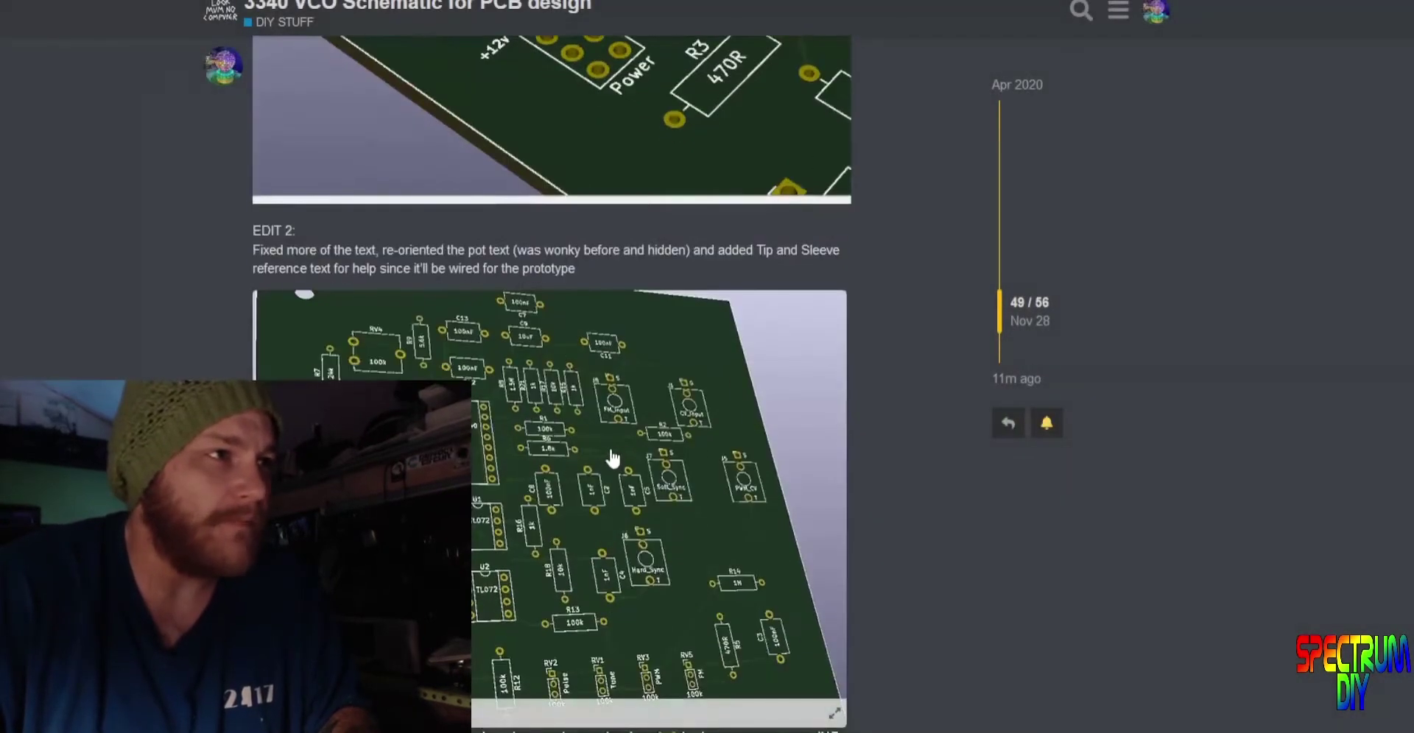
scroll(584, 488, "down", 10)
scroll(578, 467, "up", 5)
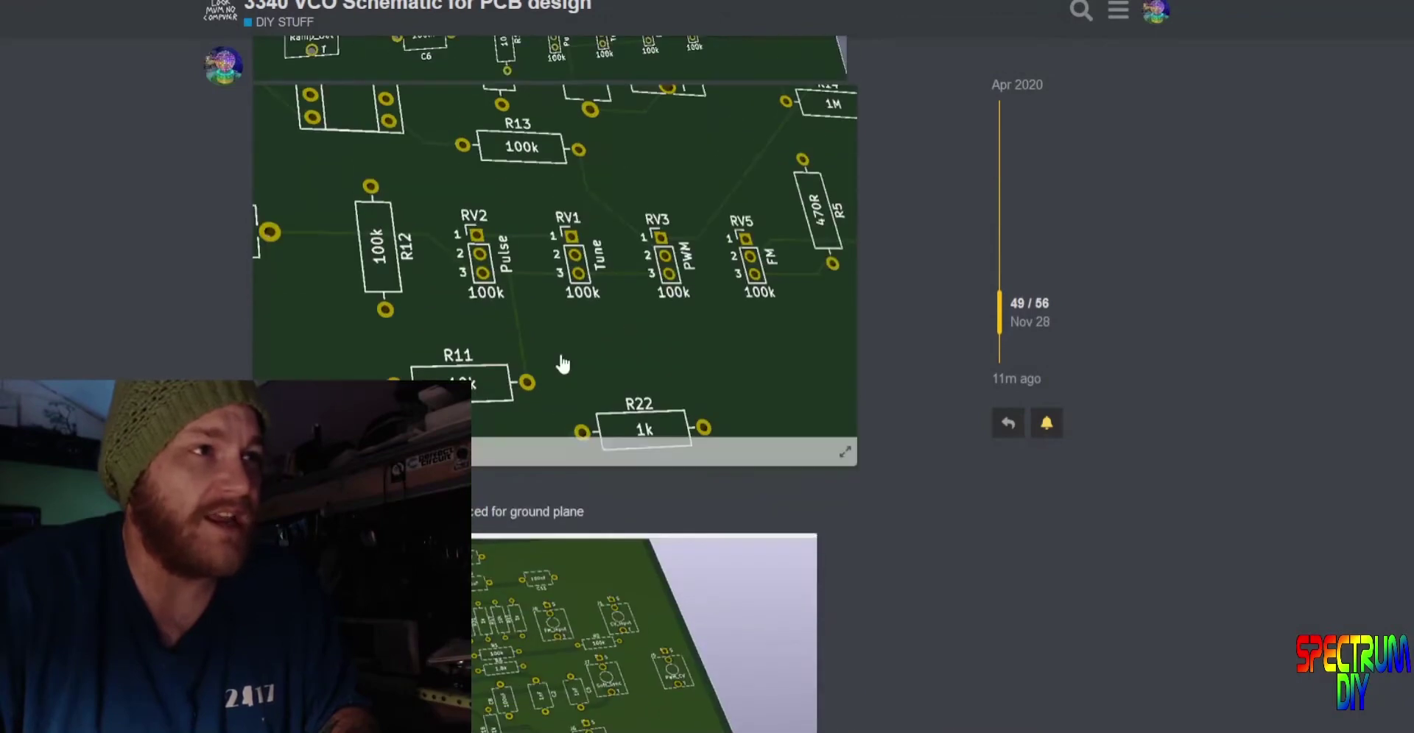
left_click(721, 419)
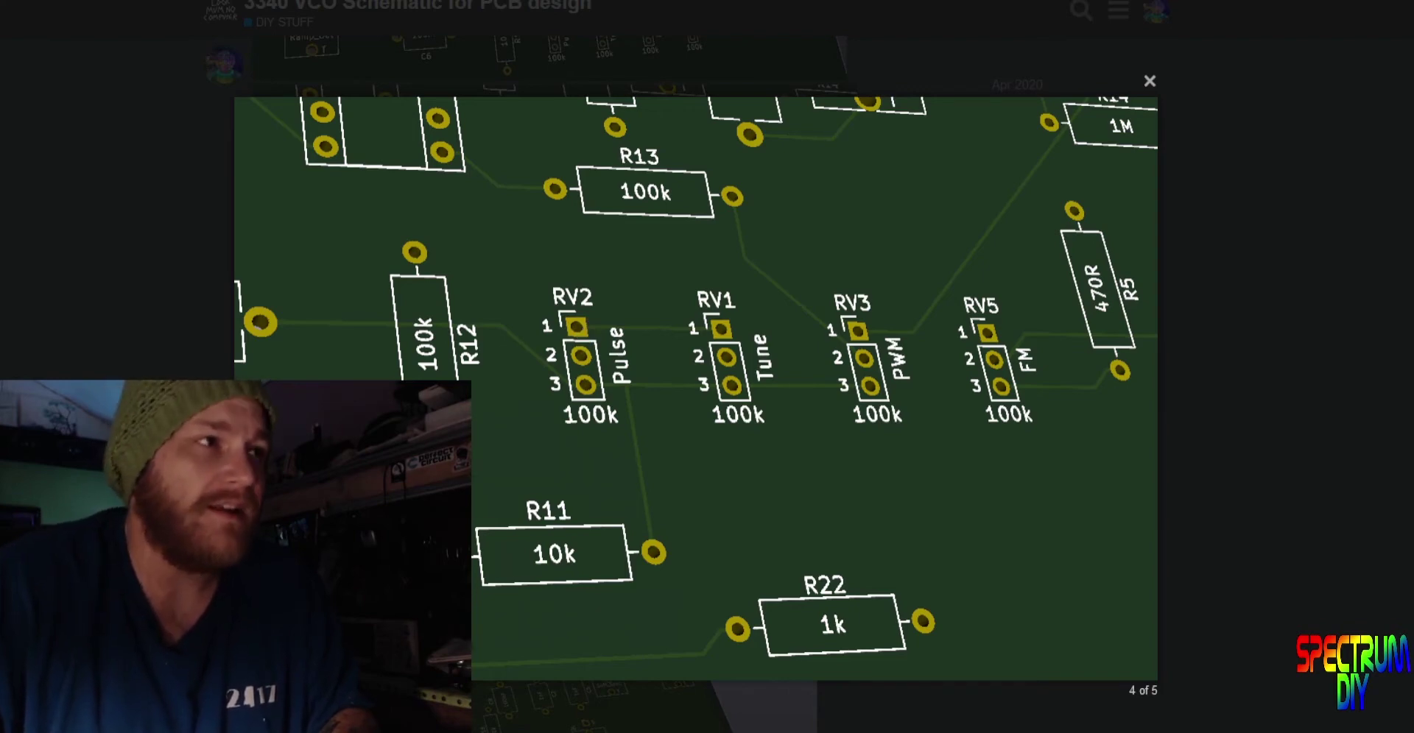
key("Escape")
Examine the enlarged EDIT 3 board render with the ground plane and continue to the following post about schematic mistakes.
scroll(508, 364, "down", 3)
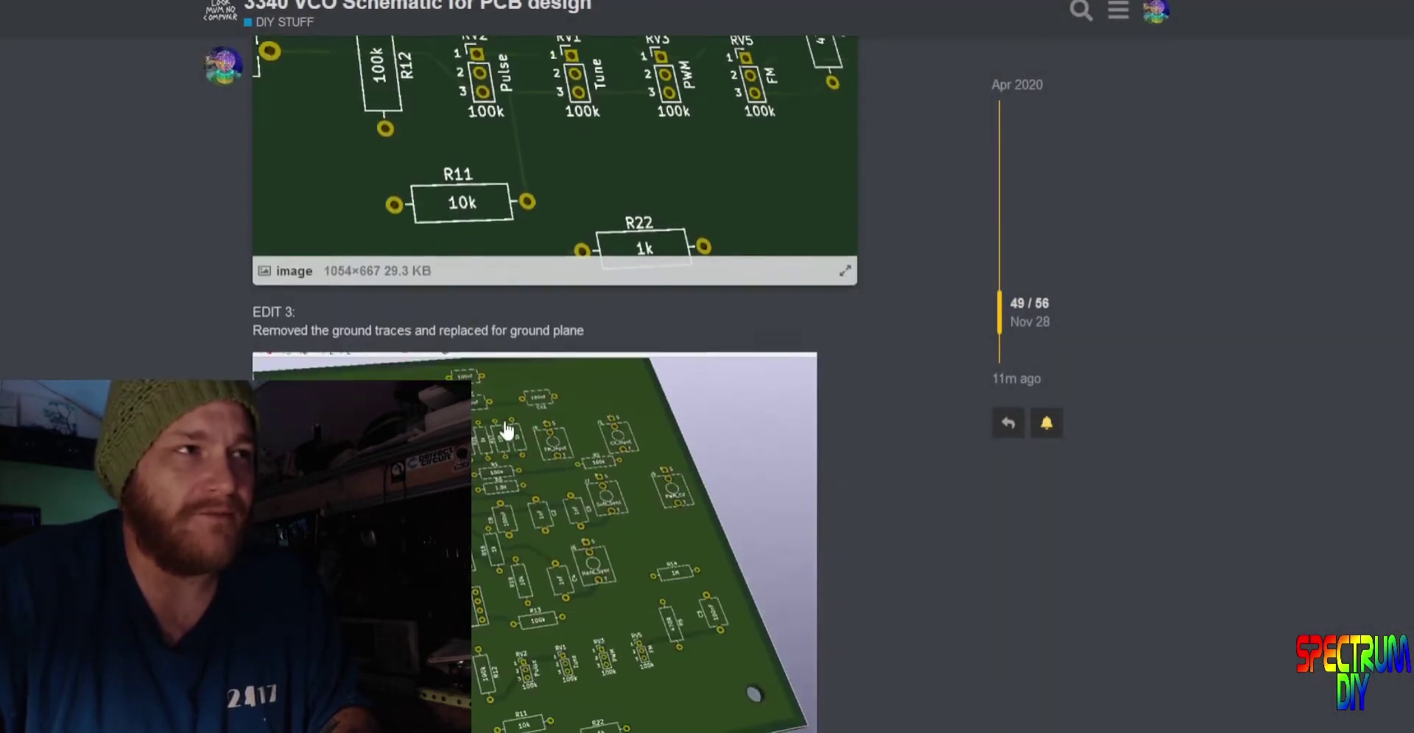
scroll(506, 429, "down", 3)
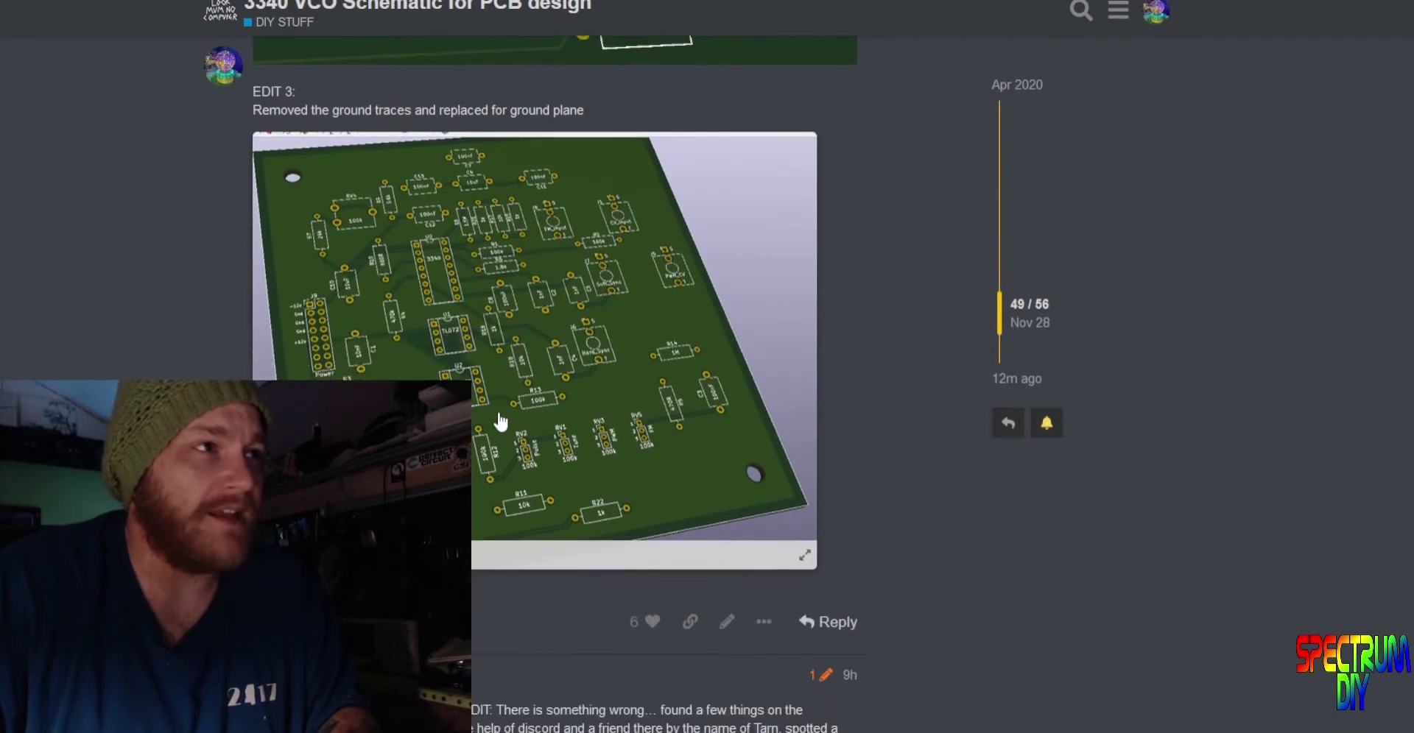
left_click(501, 408)
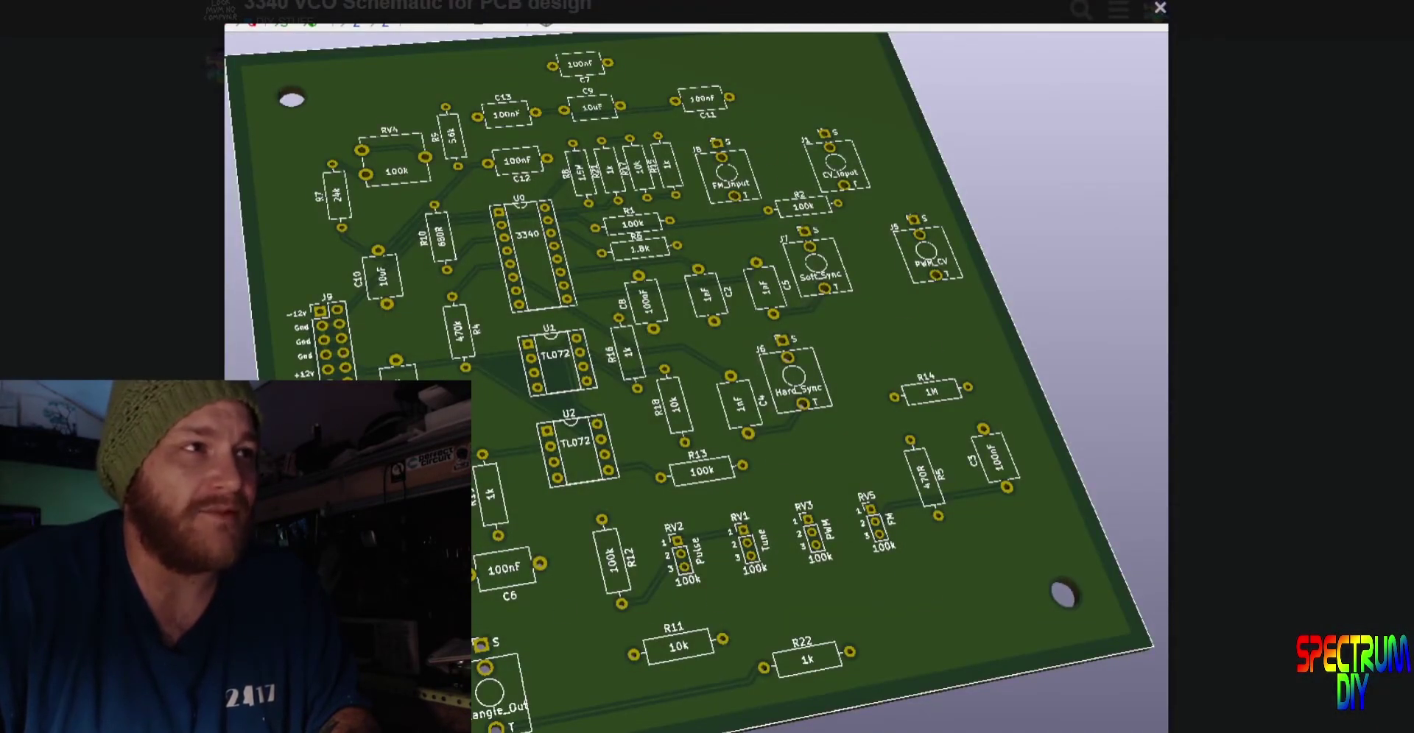
key("Escape")
scroll(527, 372, "down", 7)
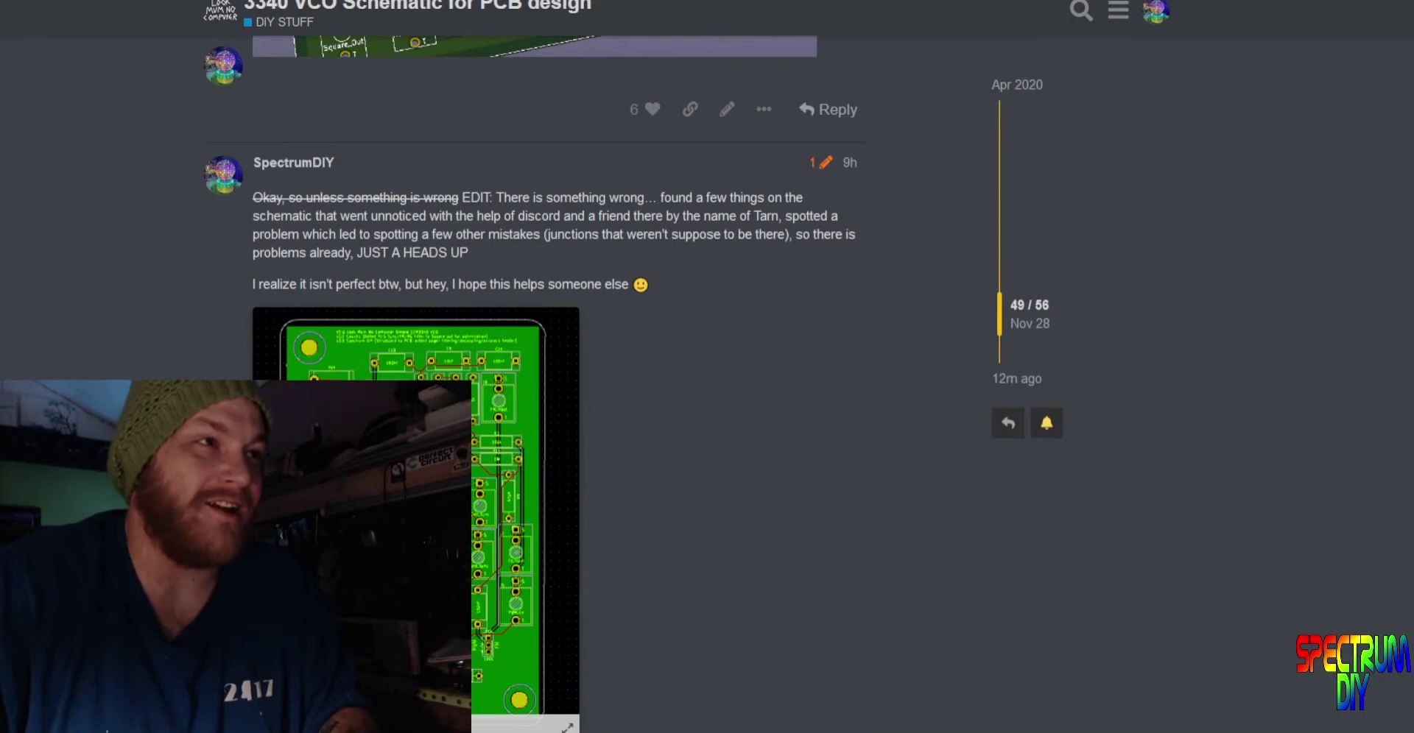
View the full-size PCB layout and the angled 3D board render in the post about schematic mistakes.
scroll(527, 441, "down", 1)
left_click(527, 442)
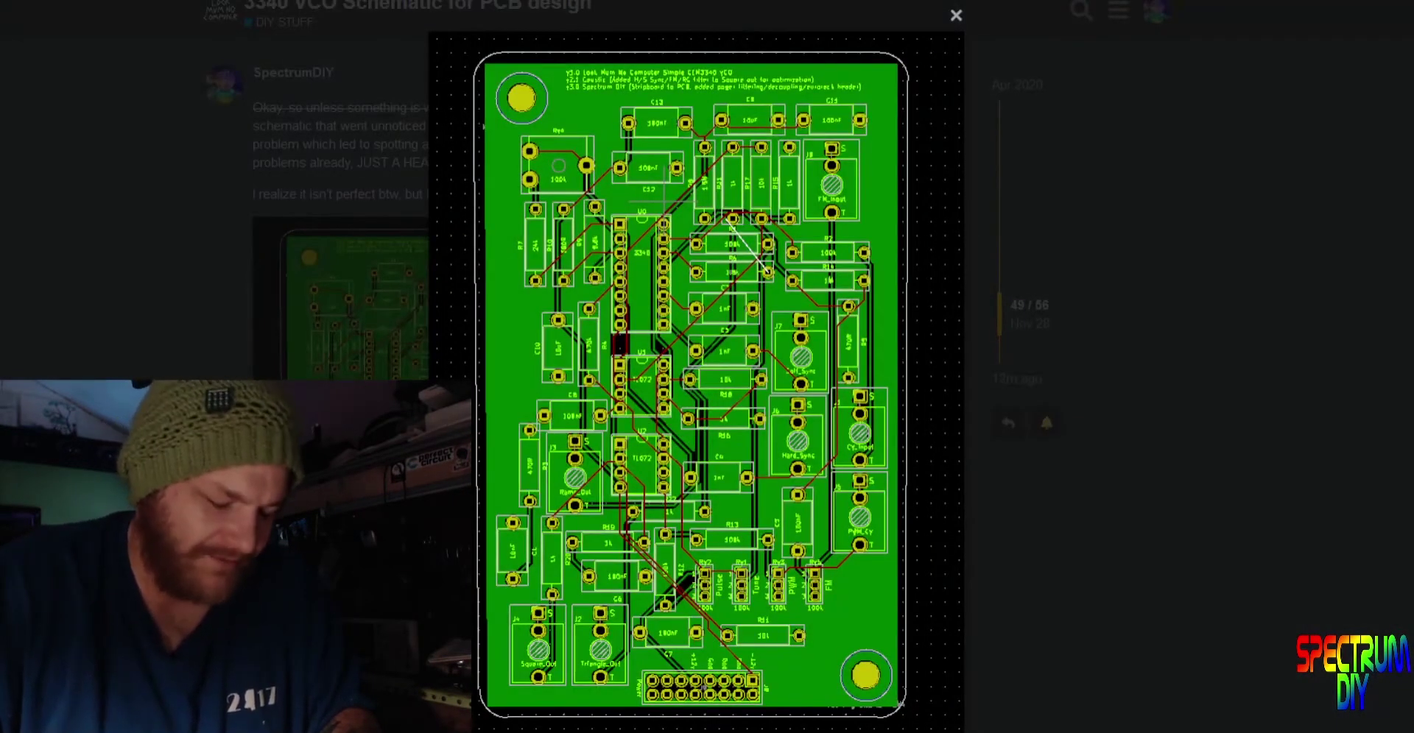
key("Escape")
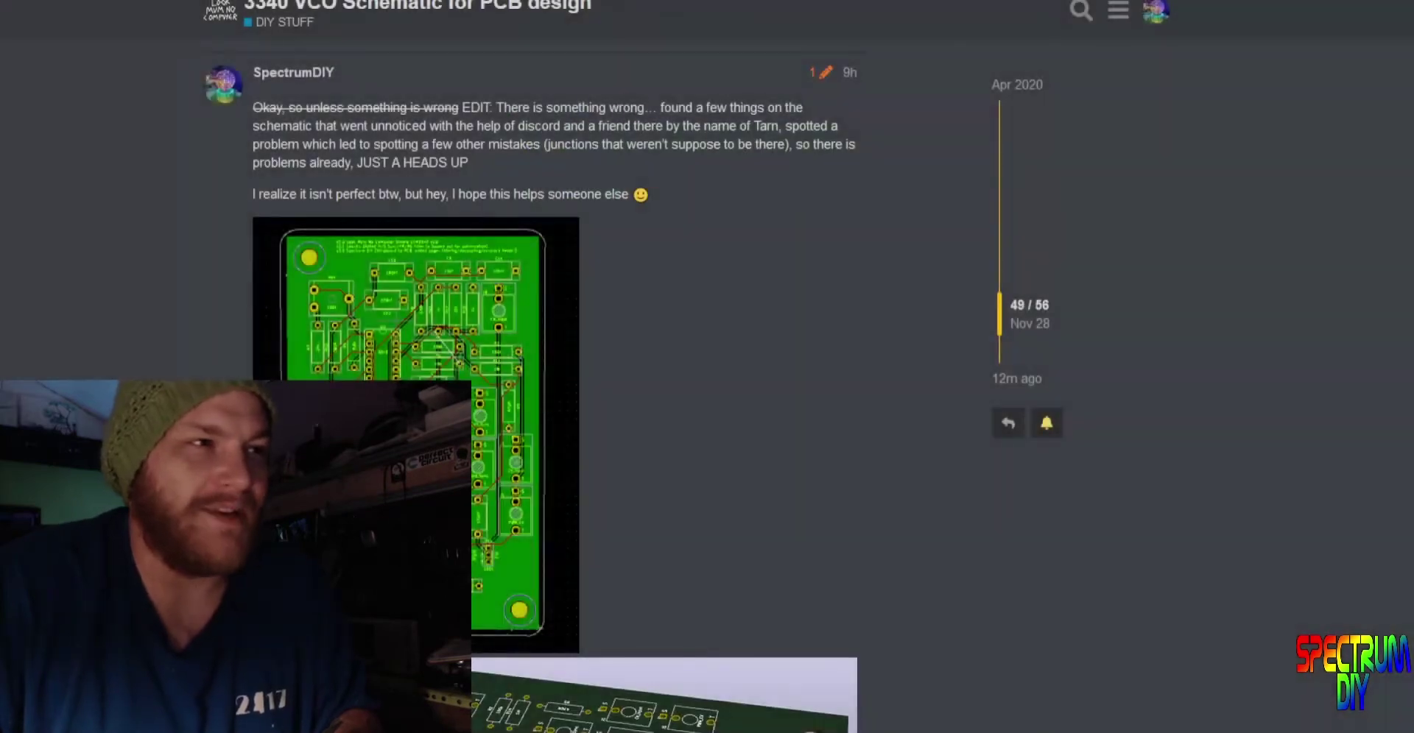
scroll(555, 384, "down", 4)
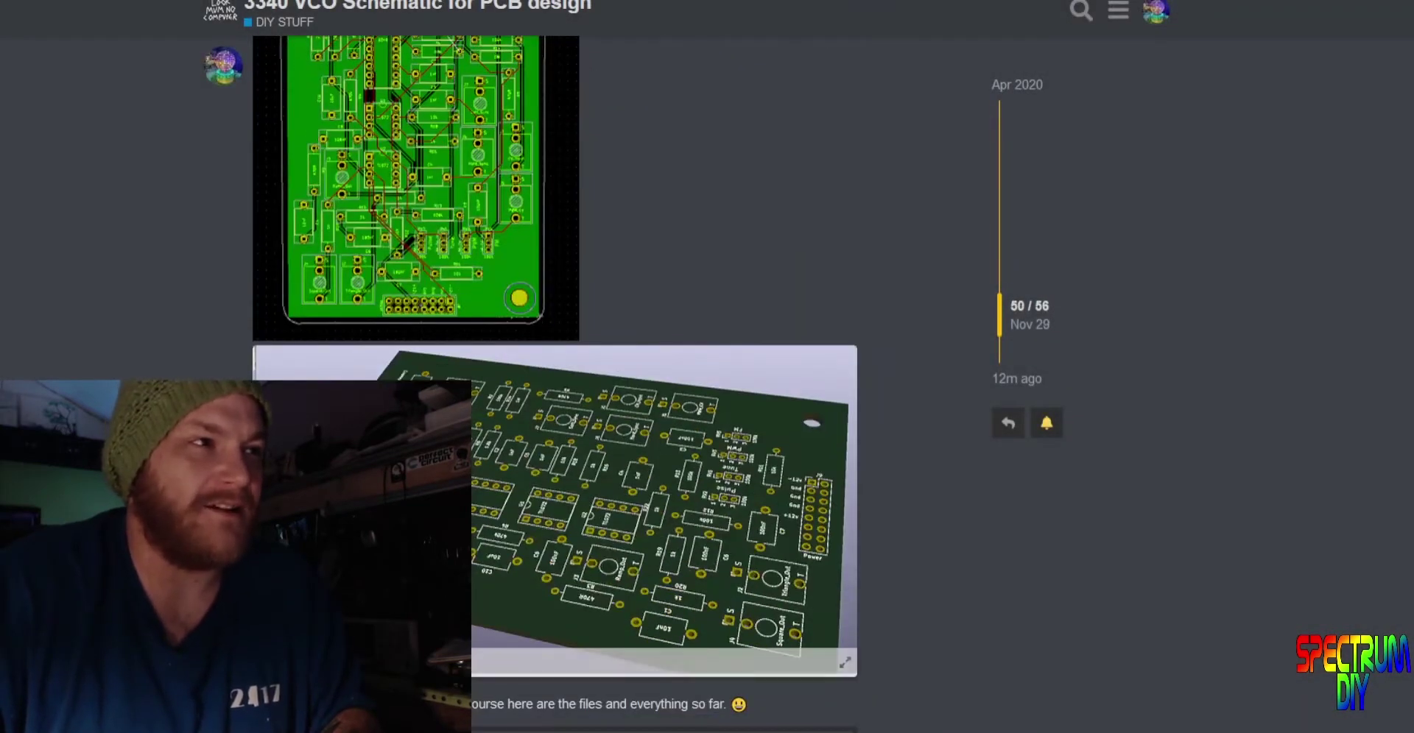
left_click(818, 382)
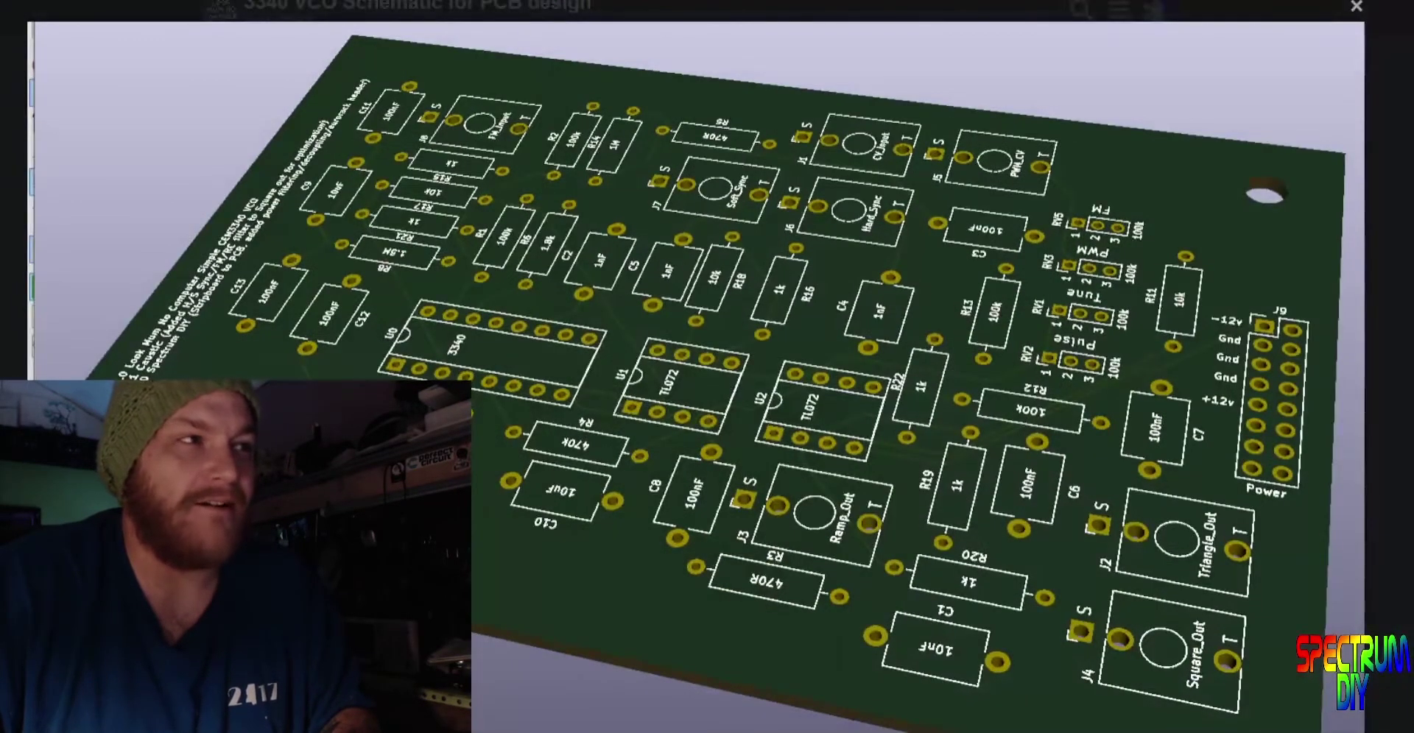
key("Escape")
Read the remaining replies on the unrouted connection, trace widths and double-sided ground planes through the final thank-you post.
scroll(548, 400, "down", 10)
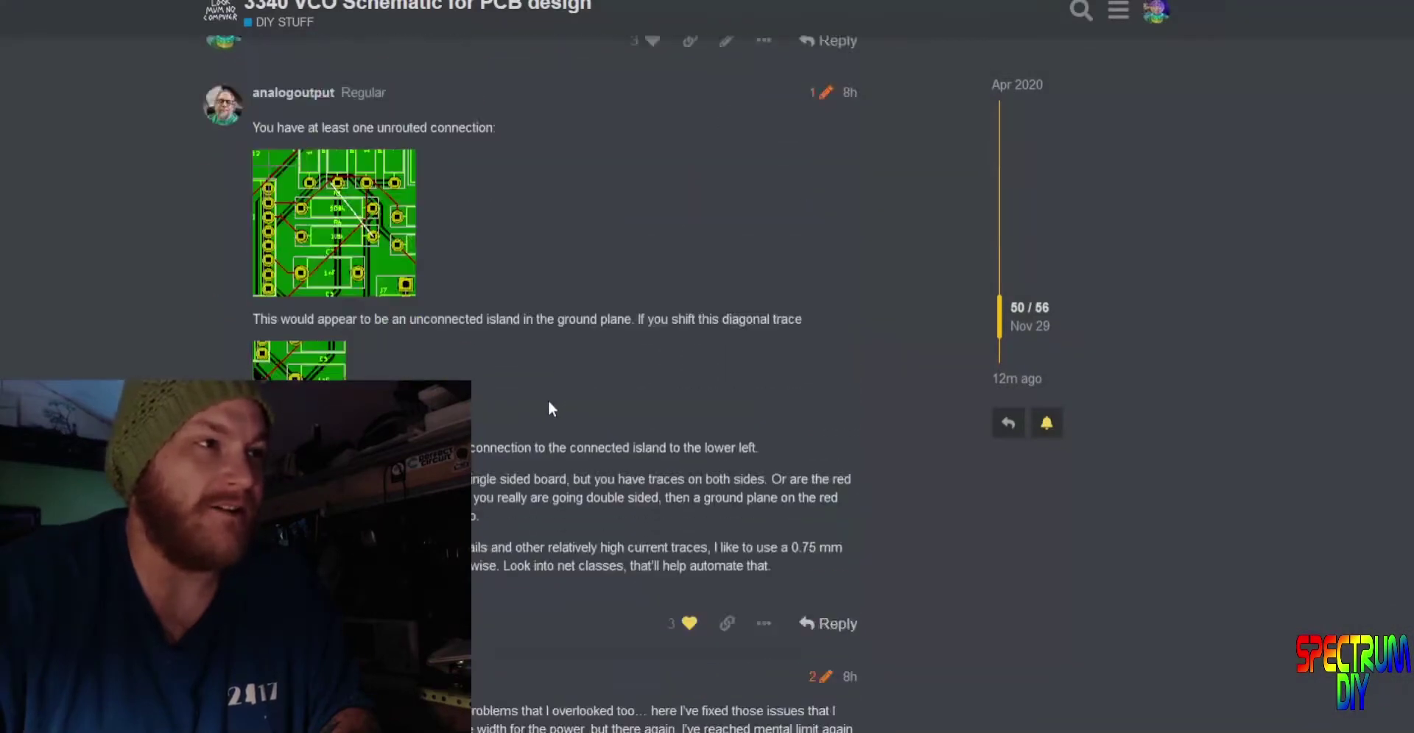
scroll(548, 402, "down", 3)
scroll(333, 208, "up", 4)
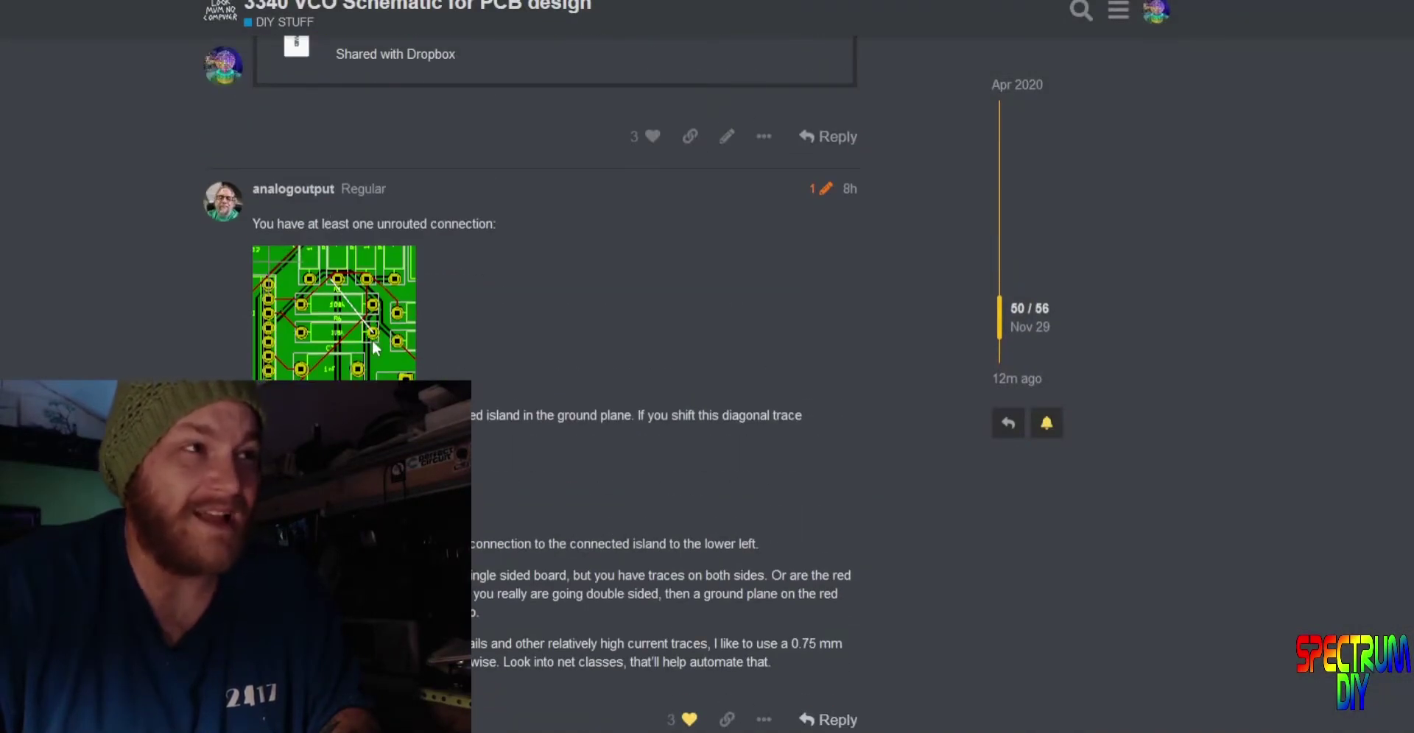
scroll(346, 369, "down", 5)
scroll(660, 446, "down", 9)
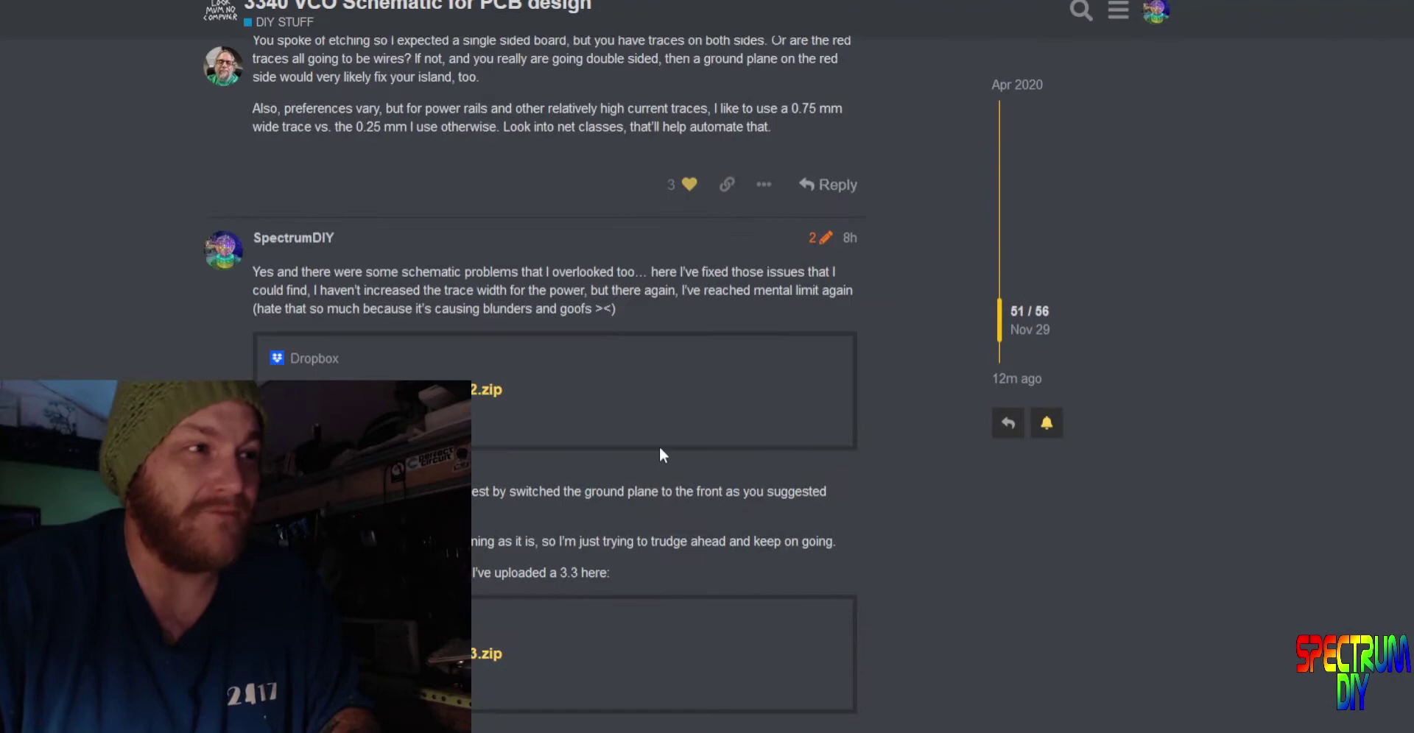
scroll(545, 490, "down", 3)
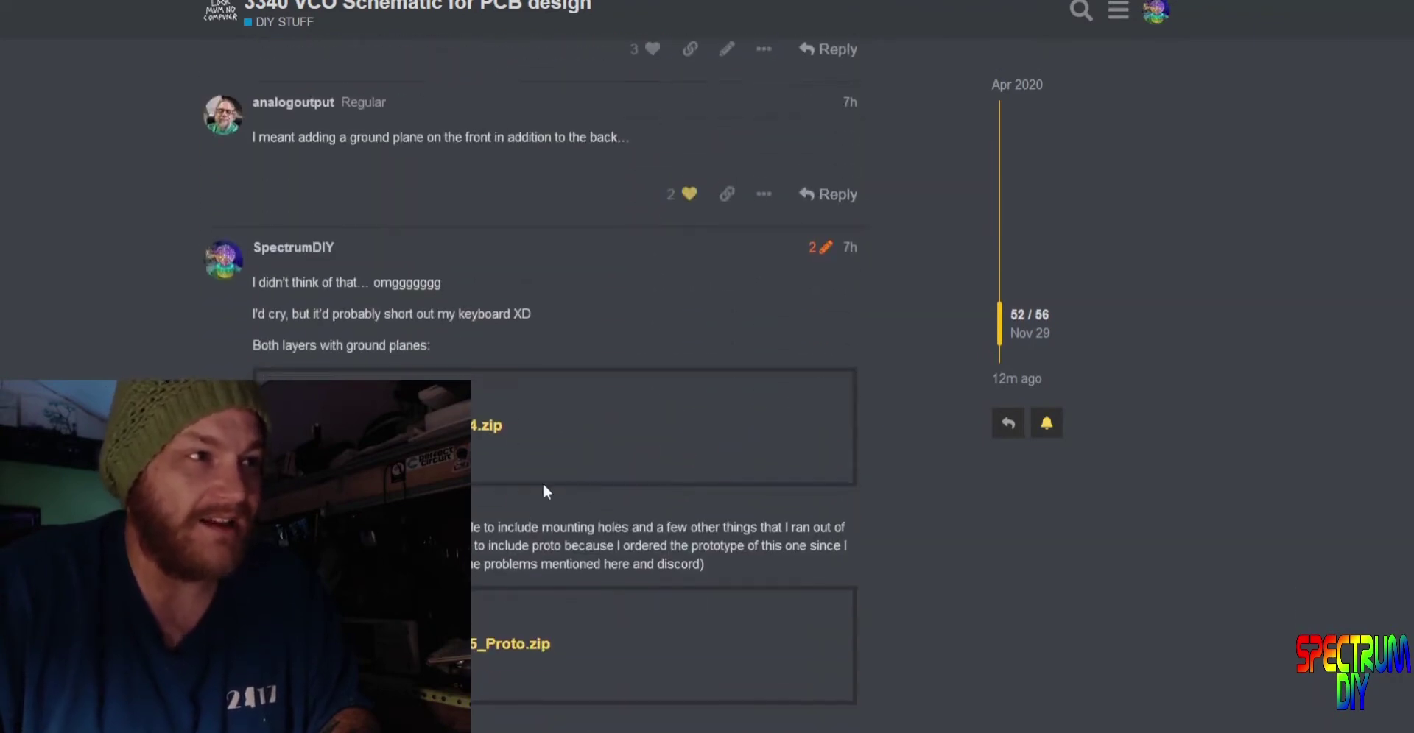
scroll(521, 515, "down", 4)
scroll(480, 477, "down", 3)
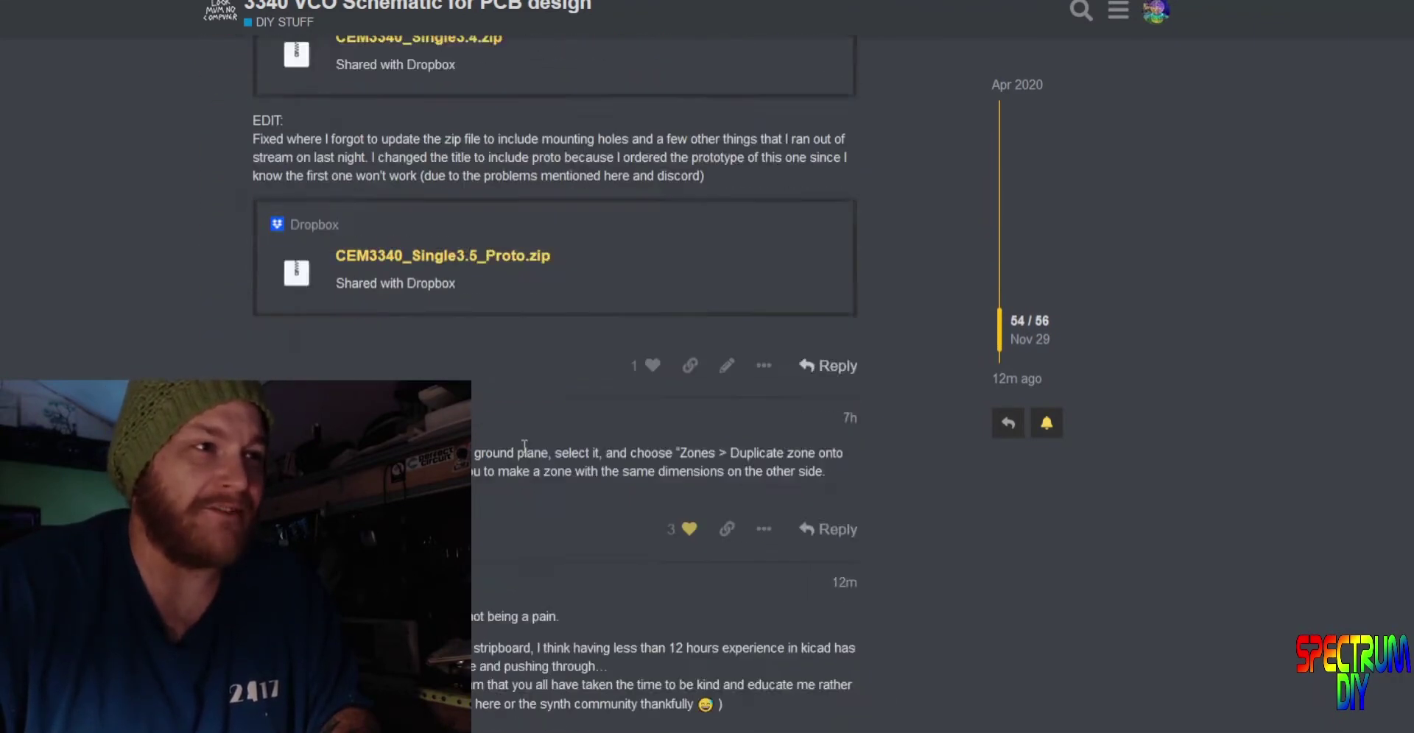
scroll(545, 464, "down", 2)
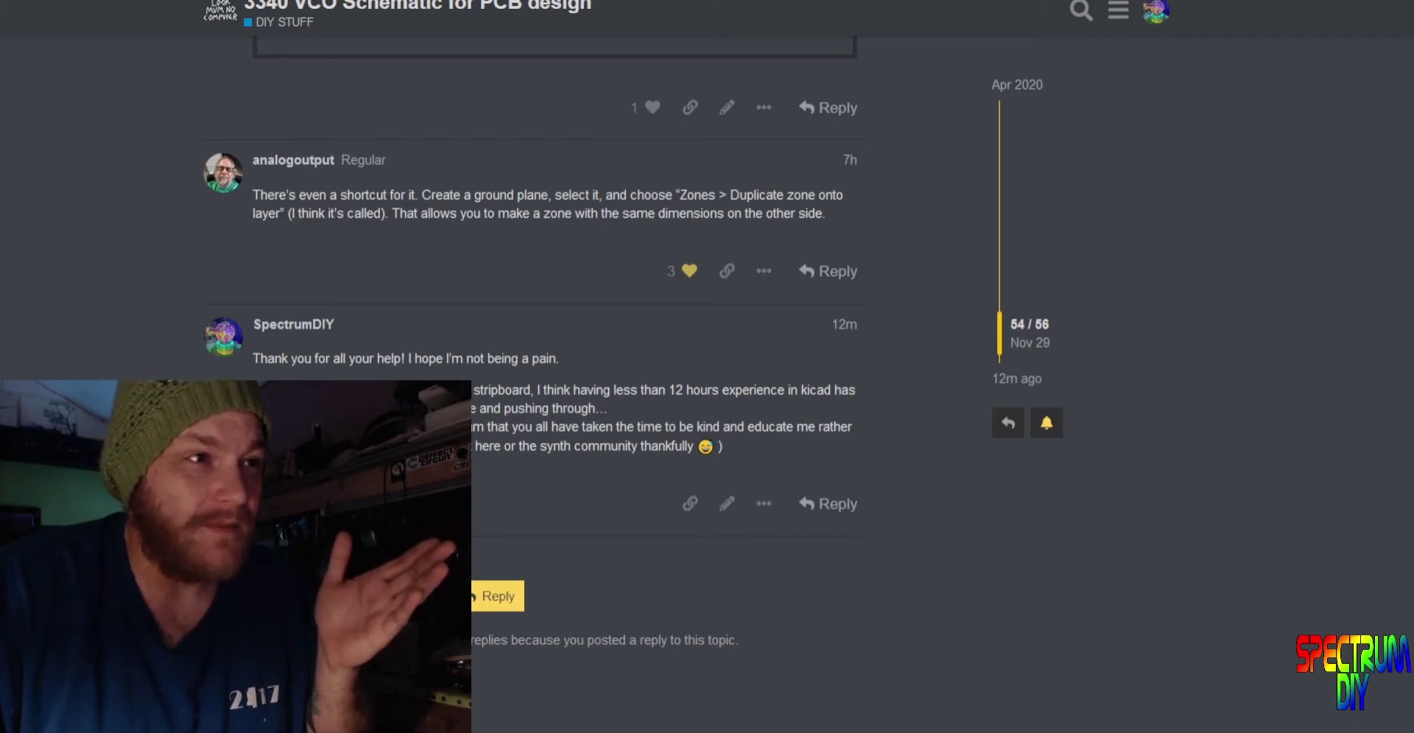
Switch to the KiCad schematic editor and examine the AS3340 chip and its square, ramp and triangle output stages.
key("alt+Tab")
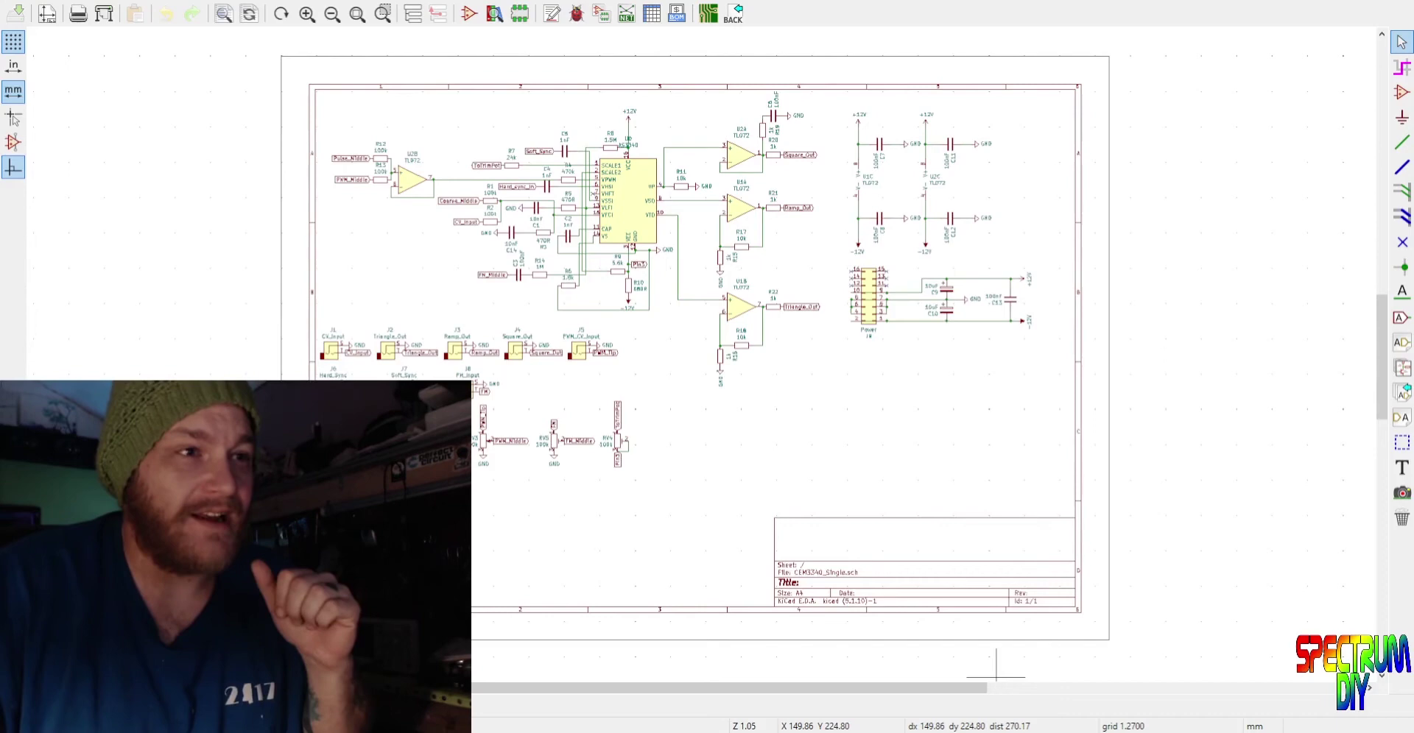
scroll(615, 189, "up", 5)
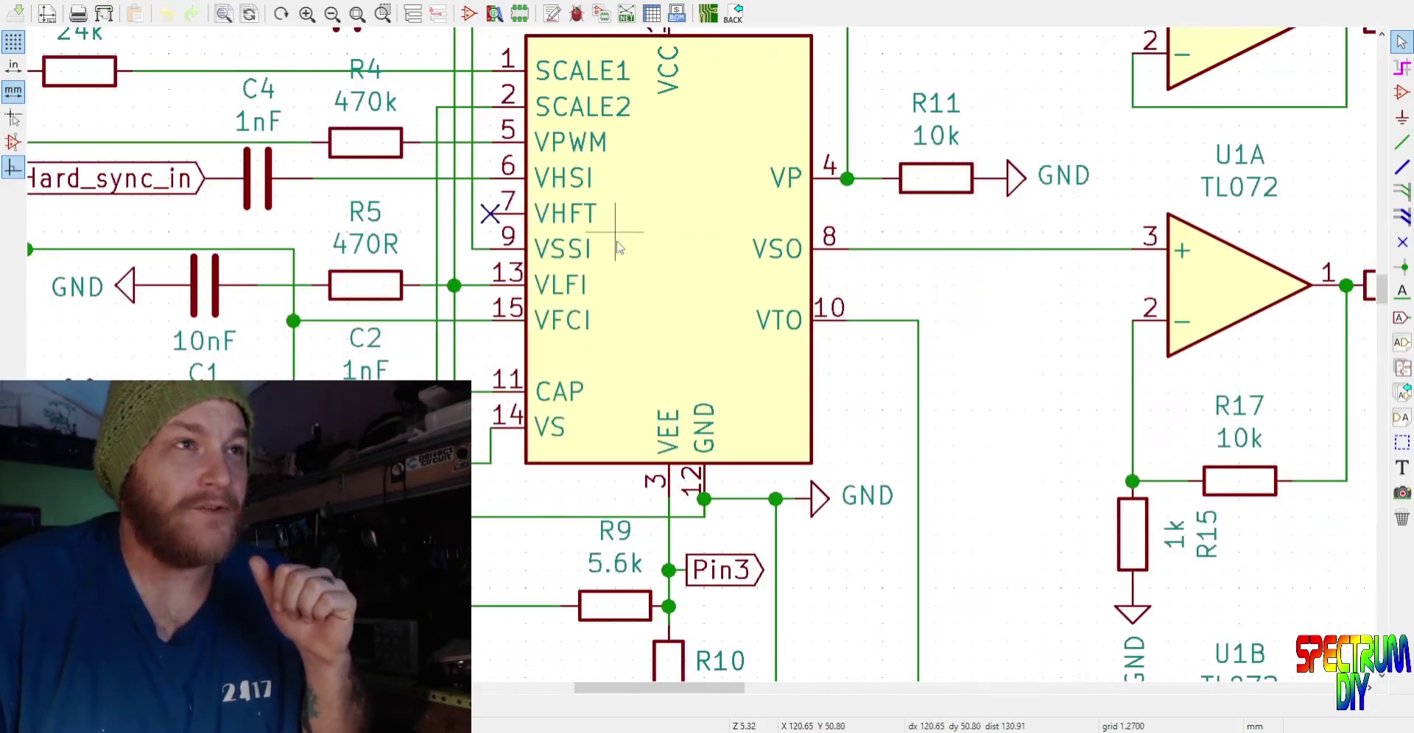
scroll(701, 275, "down", 1)
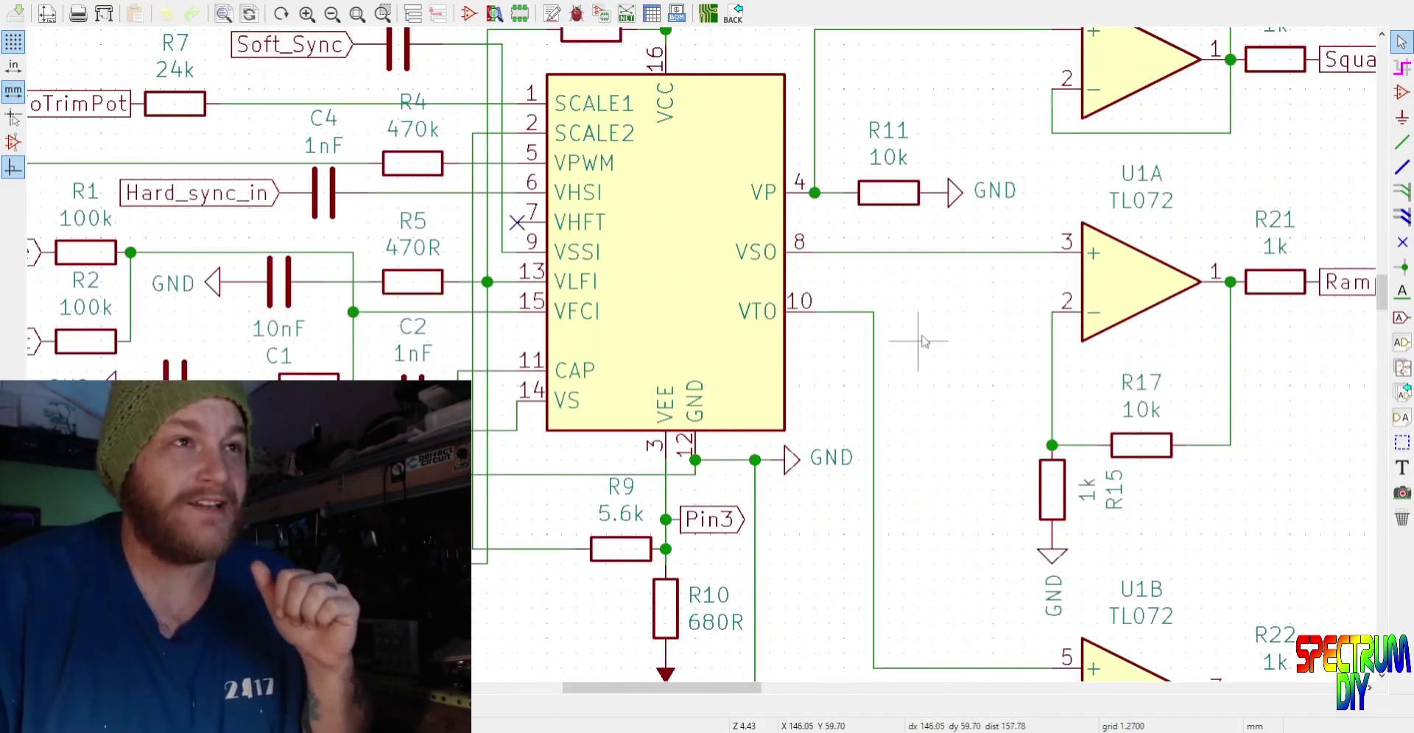
scroll(831, 400, "down", 2)
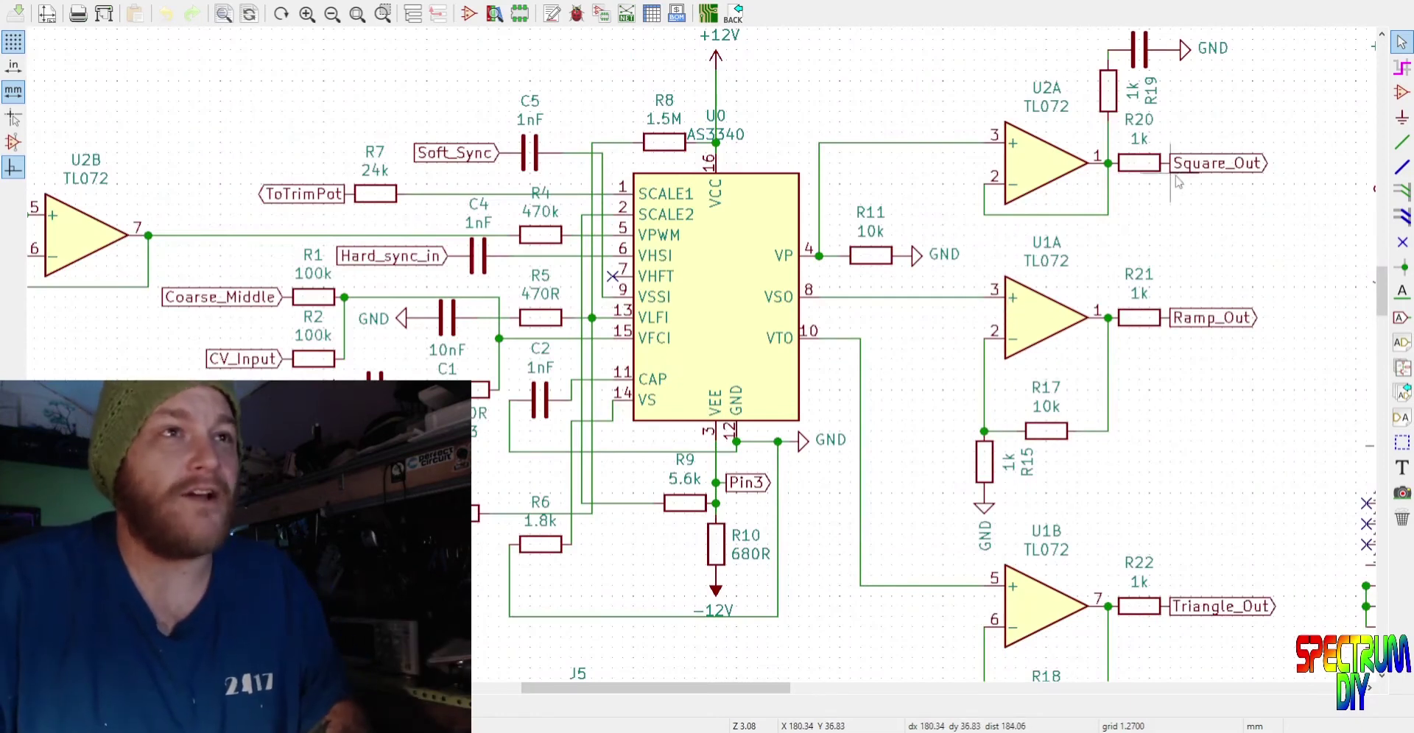
middle_click_drag(1119, 245, 876, 324)
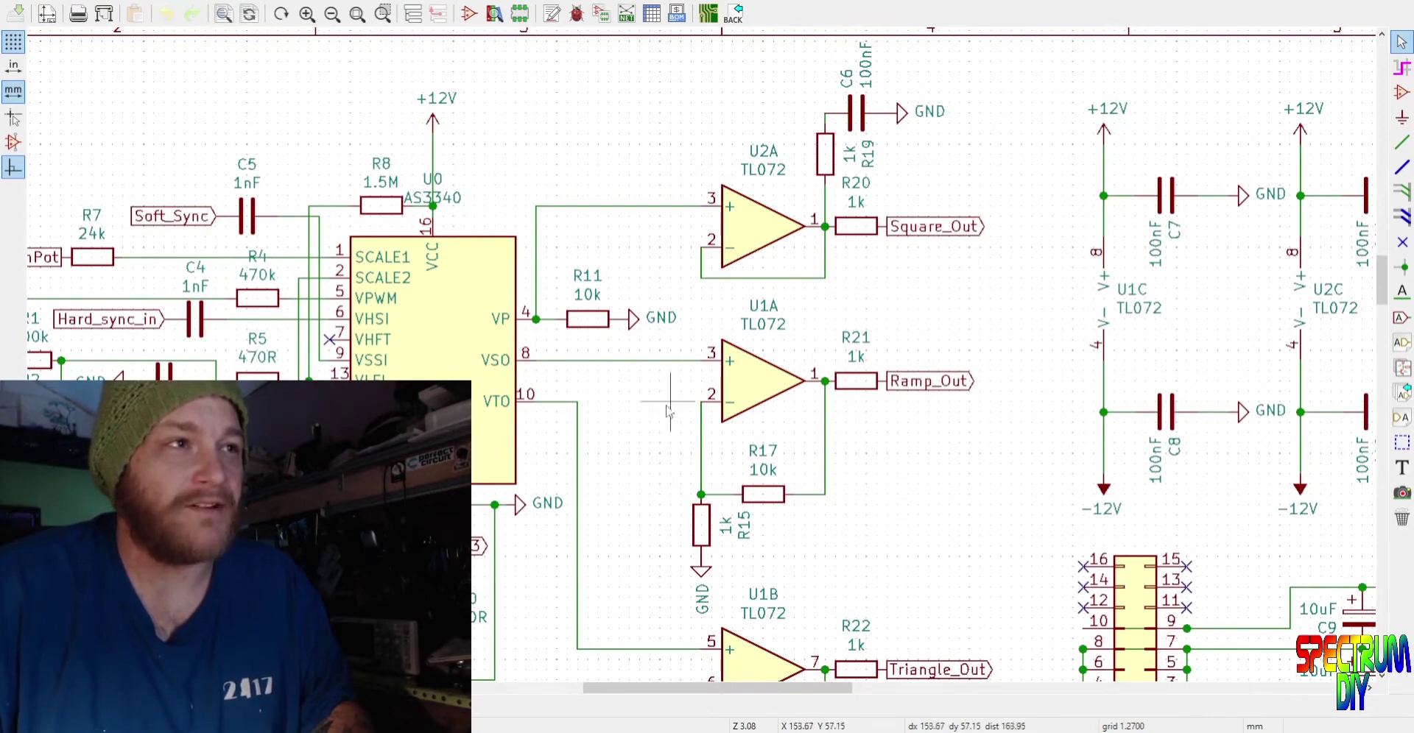
Inspect the AS3340 input side, tracing the wiring of capacitor C2 between the CAP and GND pins.
middle_click_drag(416, 351, 905, 328)
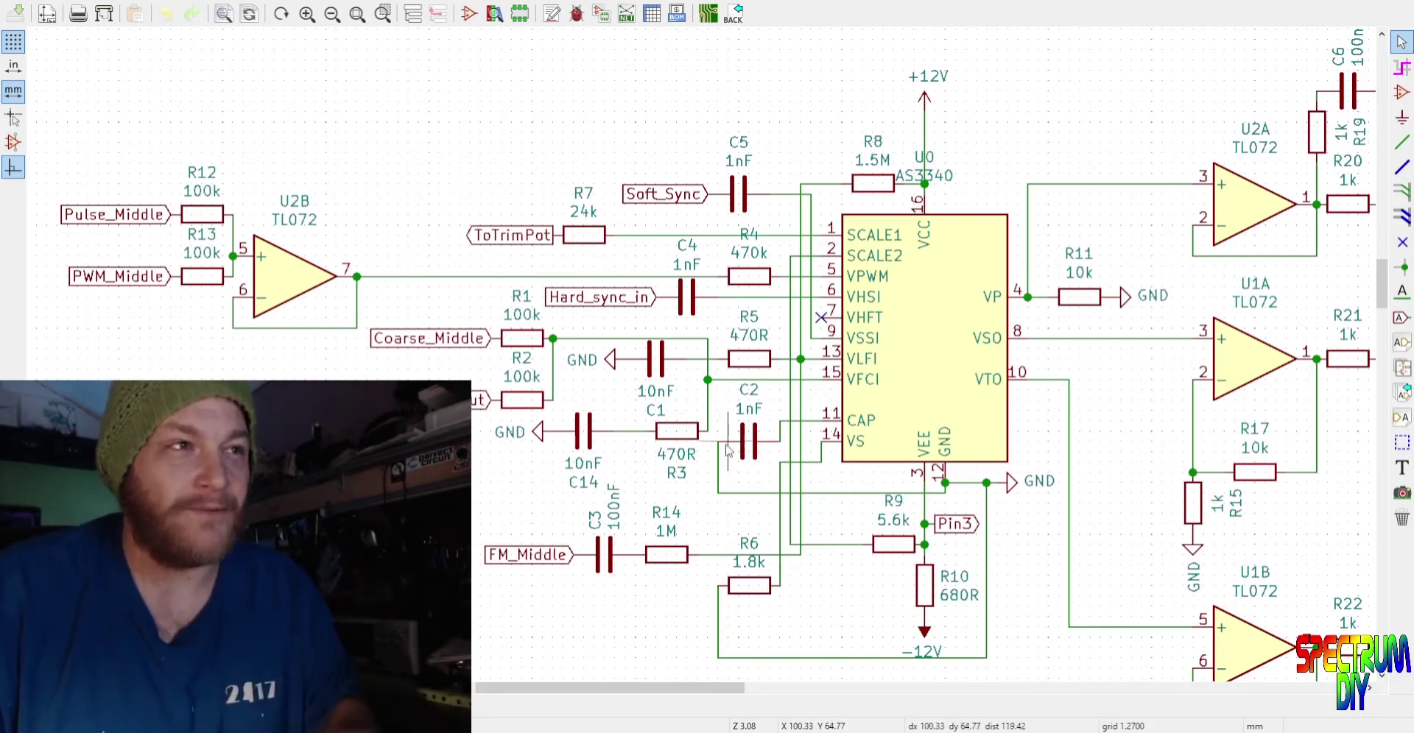
scroll(749, 361, "up", 4)
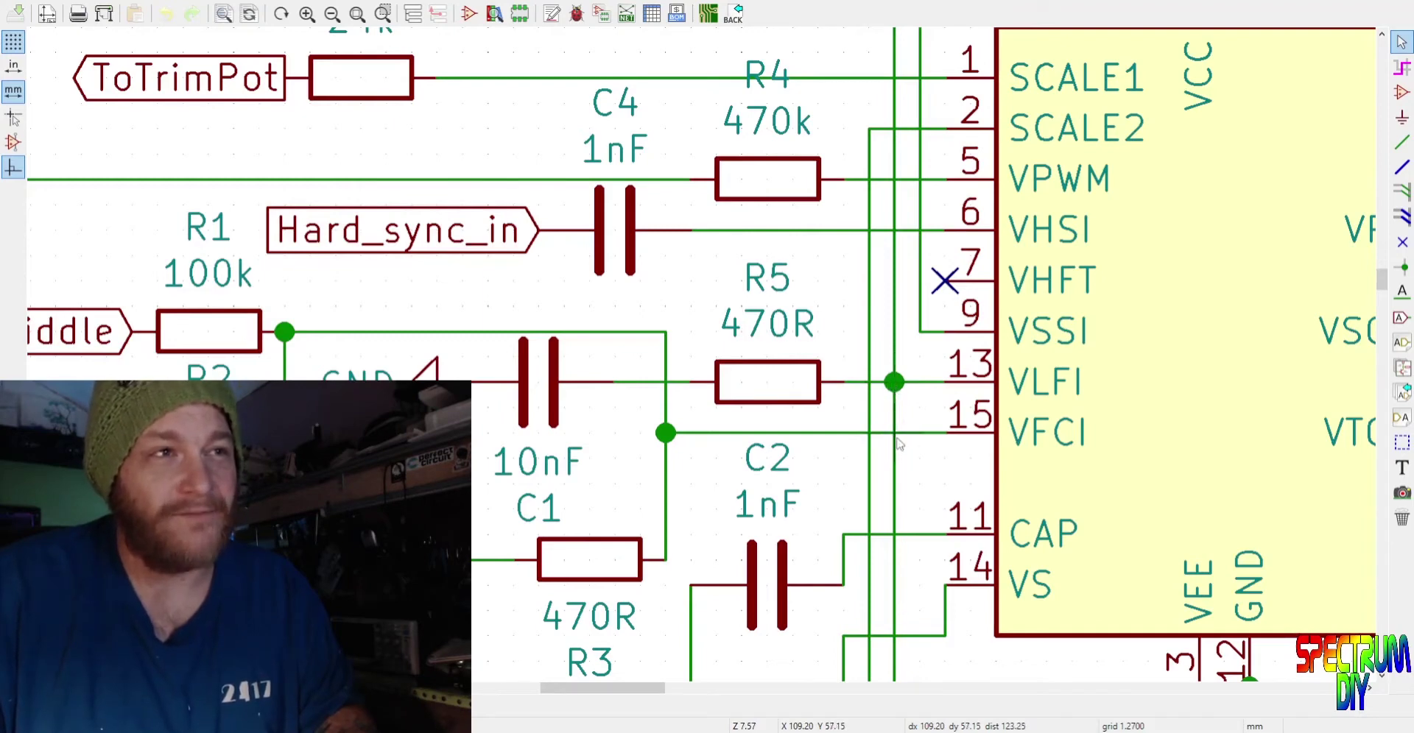
scroll(920, 537, "down", 1)
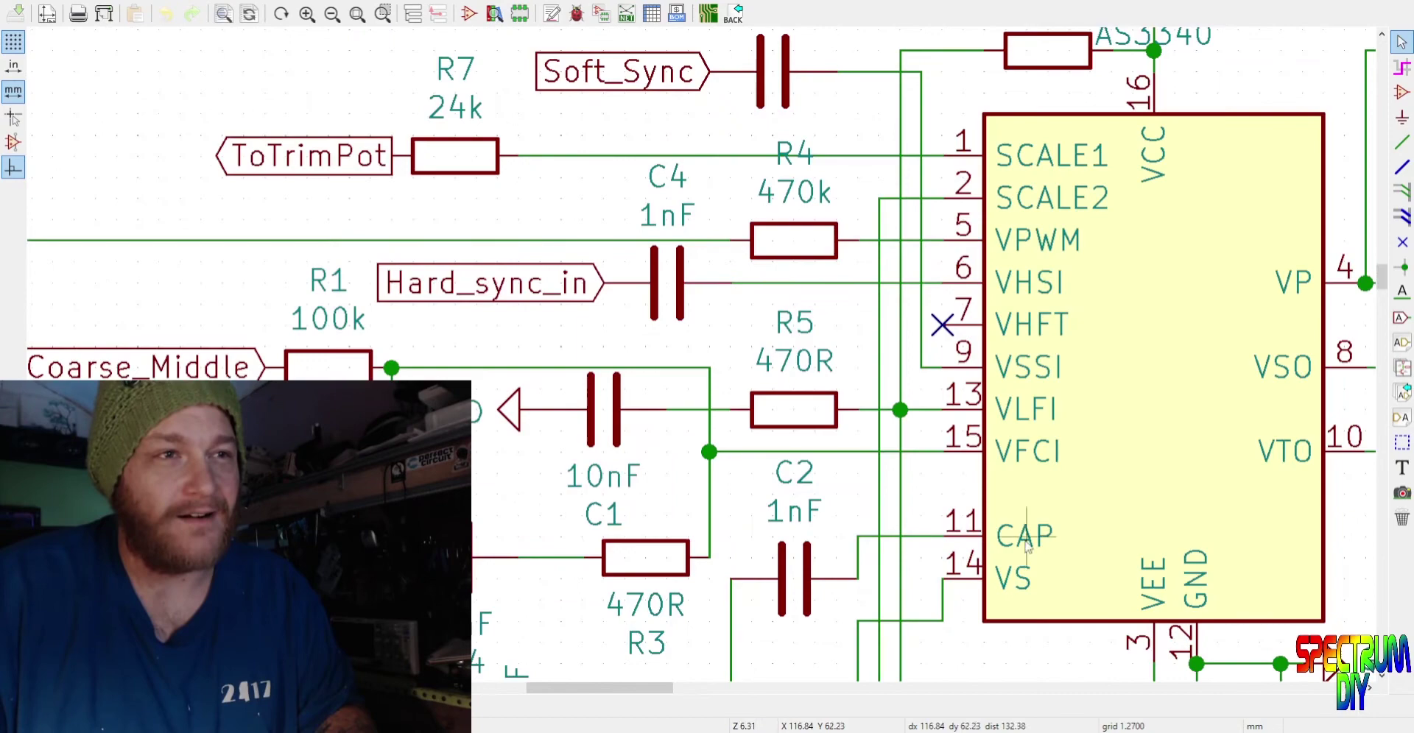
scroll(1027, 542, "down", 2, "shift")
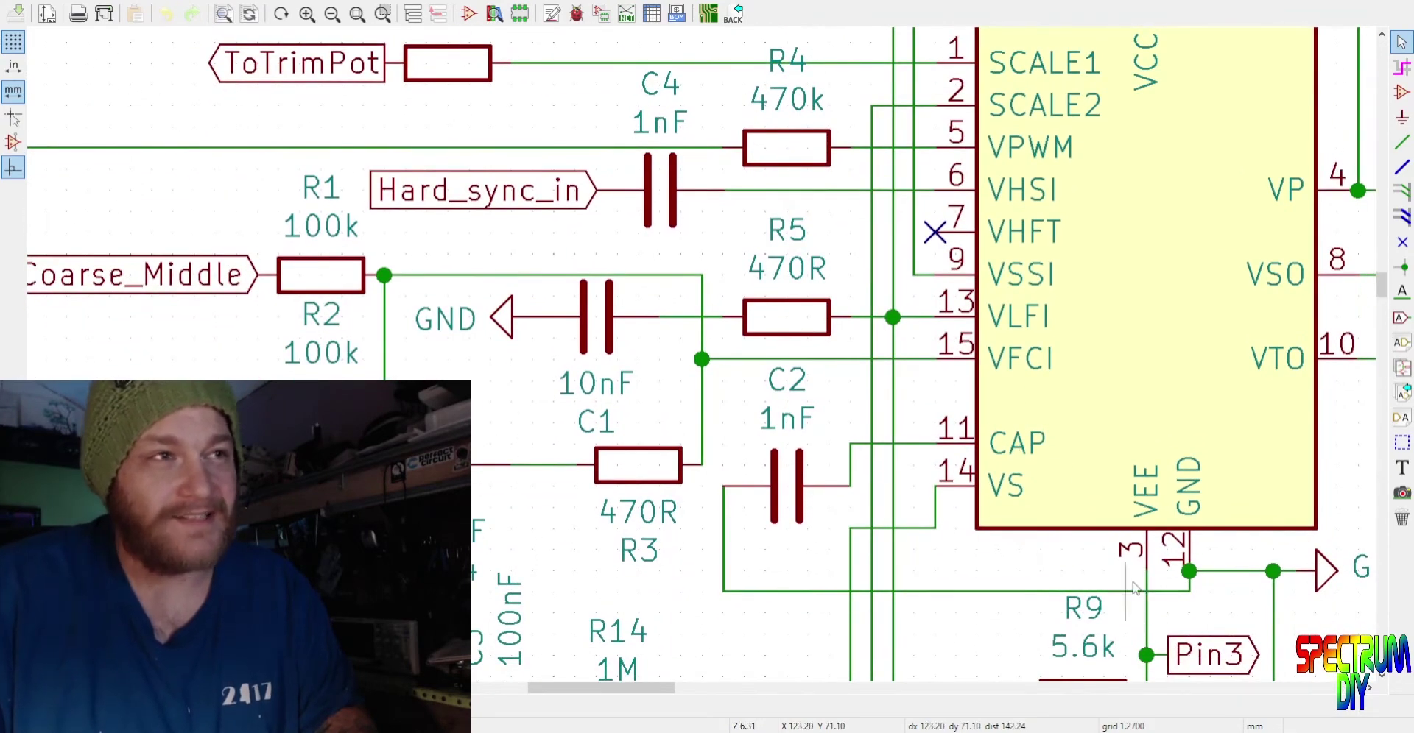
scroll(758, 501, "up", 1)
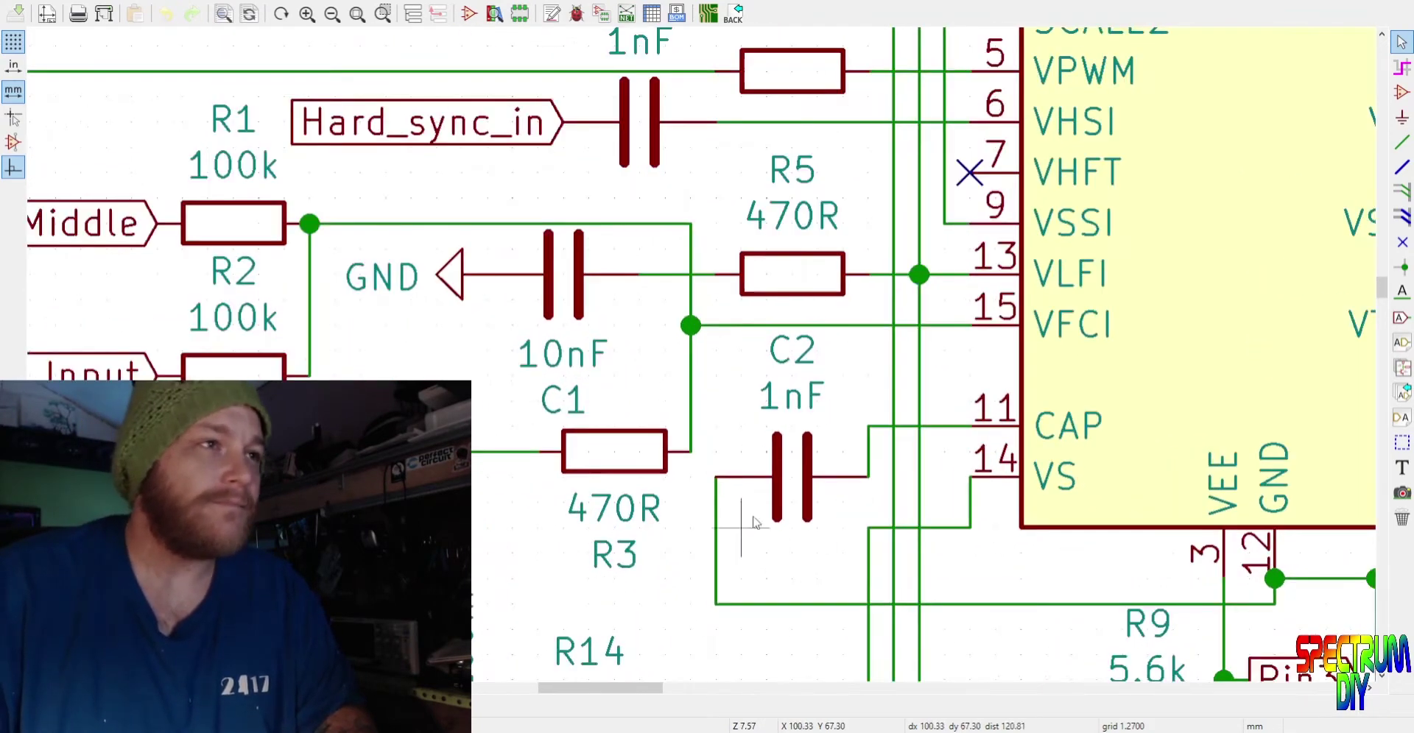
scroll(756, 317, "down", 1)
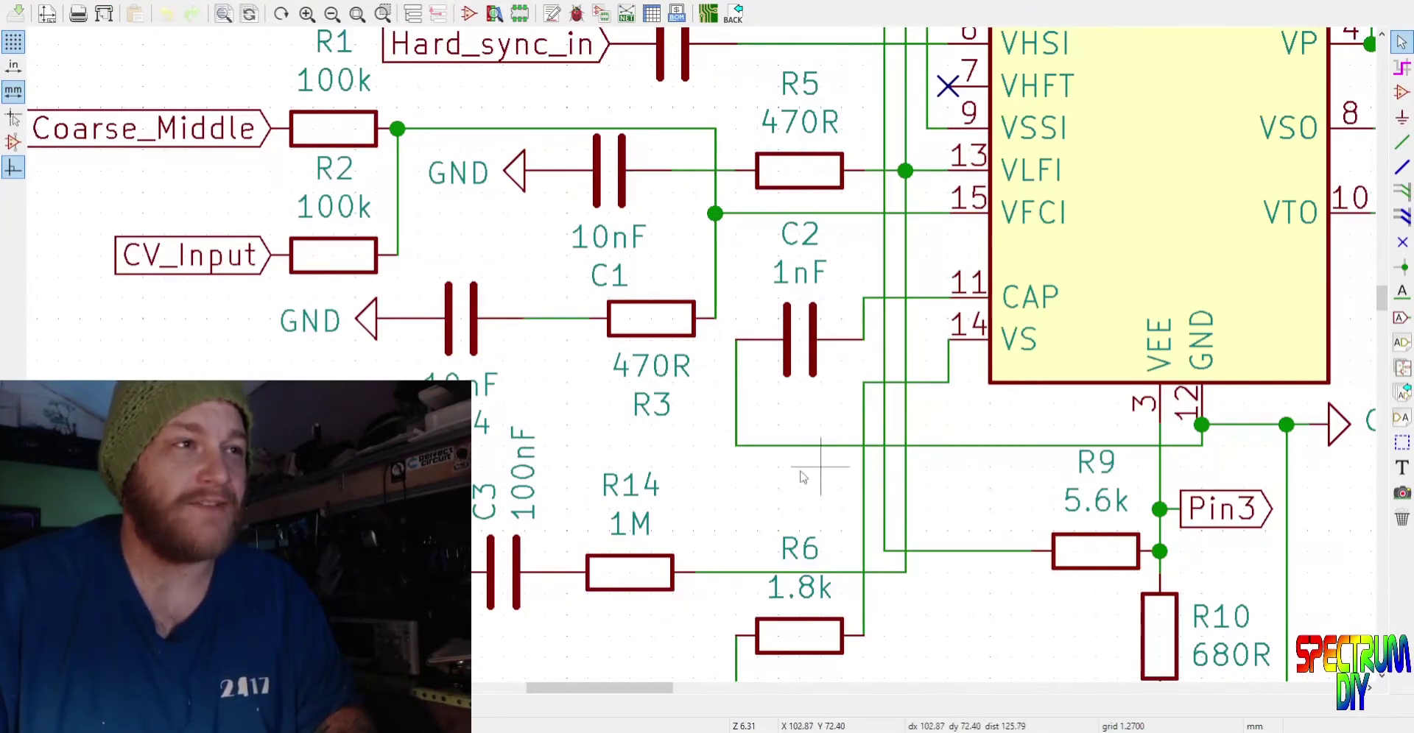
View the whole schematic sheet and return to an overview of the main circuit with the jacks and power header.
scroll(724, 444, "down", 5)
scroll(725, 397, "down", 5)
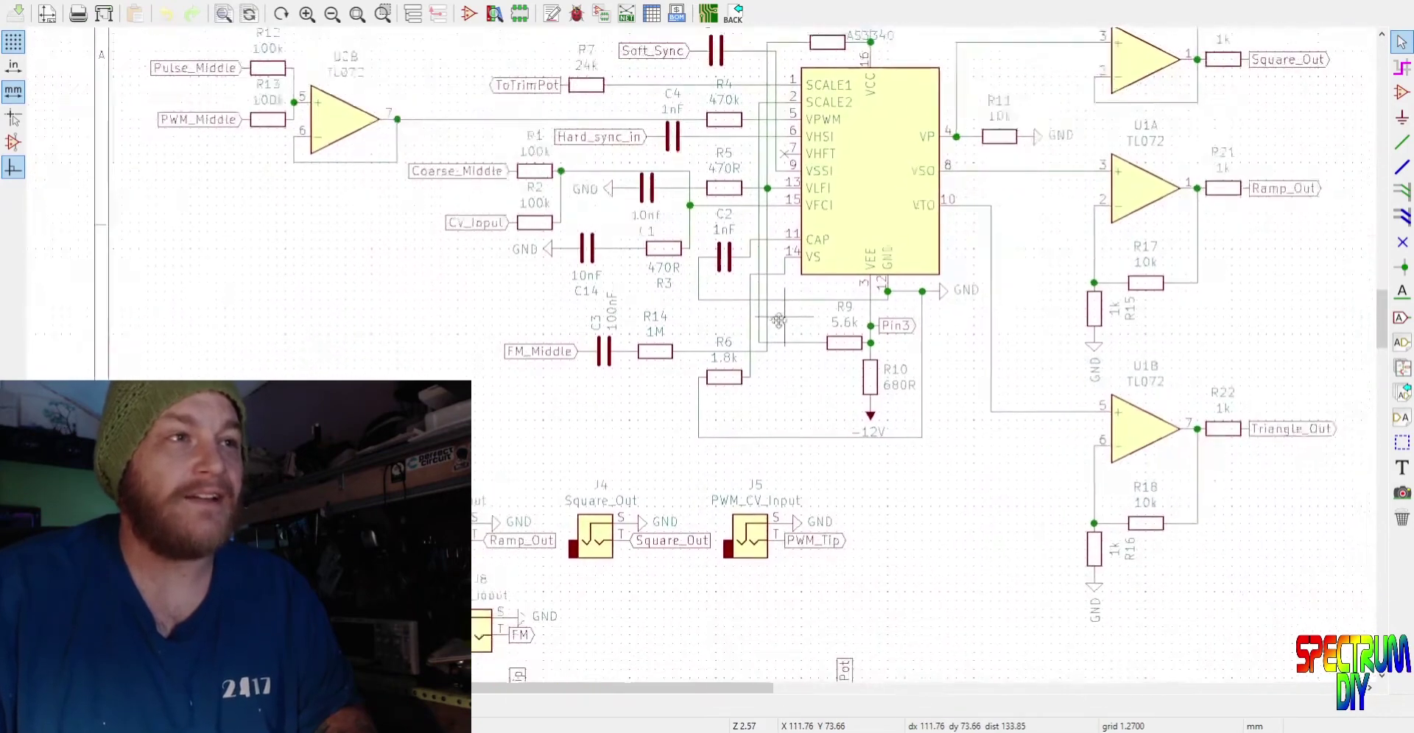
scroll(733, 340, "down", 2)
scroll(877, 471, "down", 4)
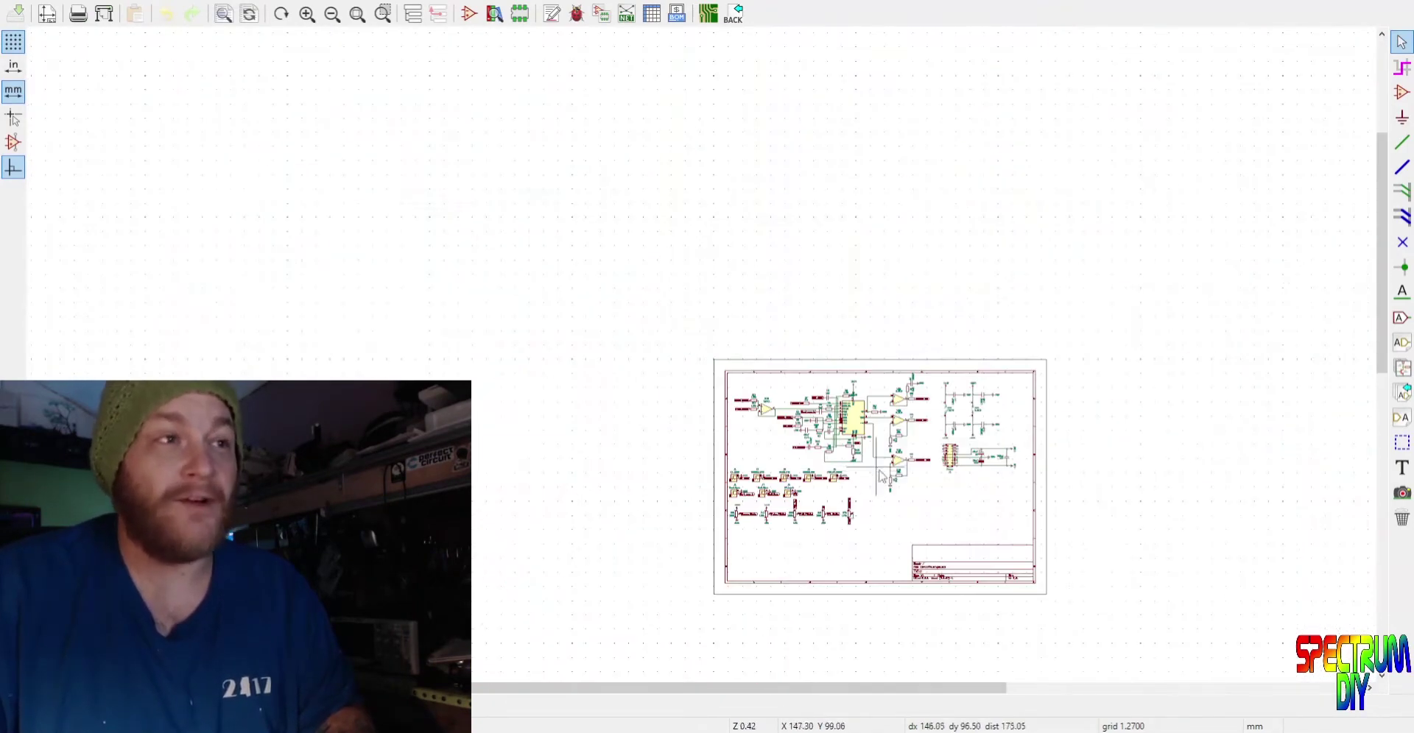
scroll(889, 483, "up", 4)
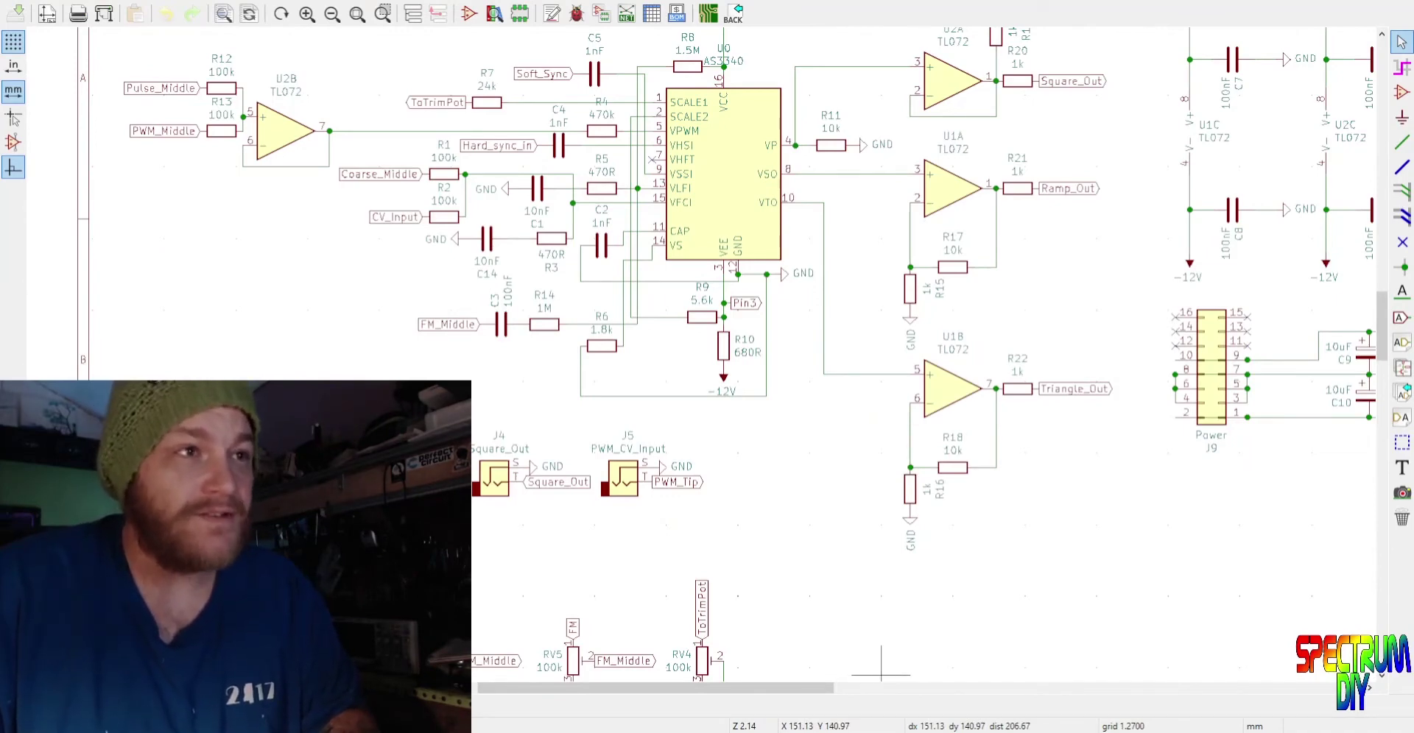
Switch to the PCB layout editor and compare the F.Cu and B.Cu ground planes by hiding and reshowing F.Cu.
key("alt+Tab")
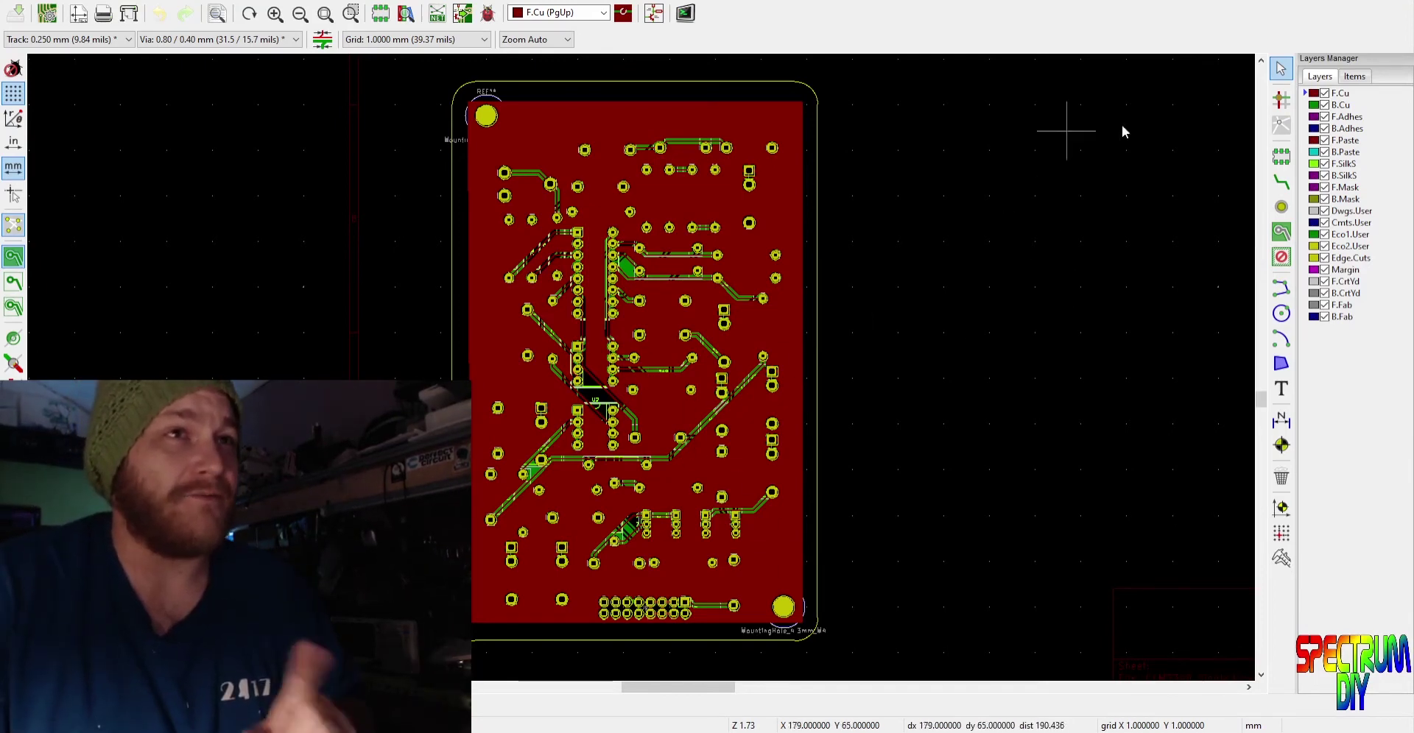
left_click(1324, 94)
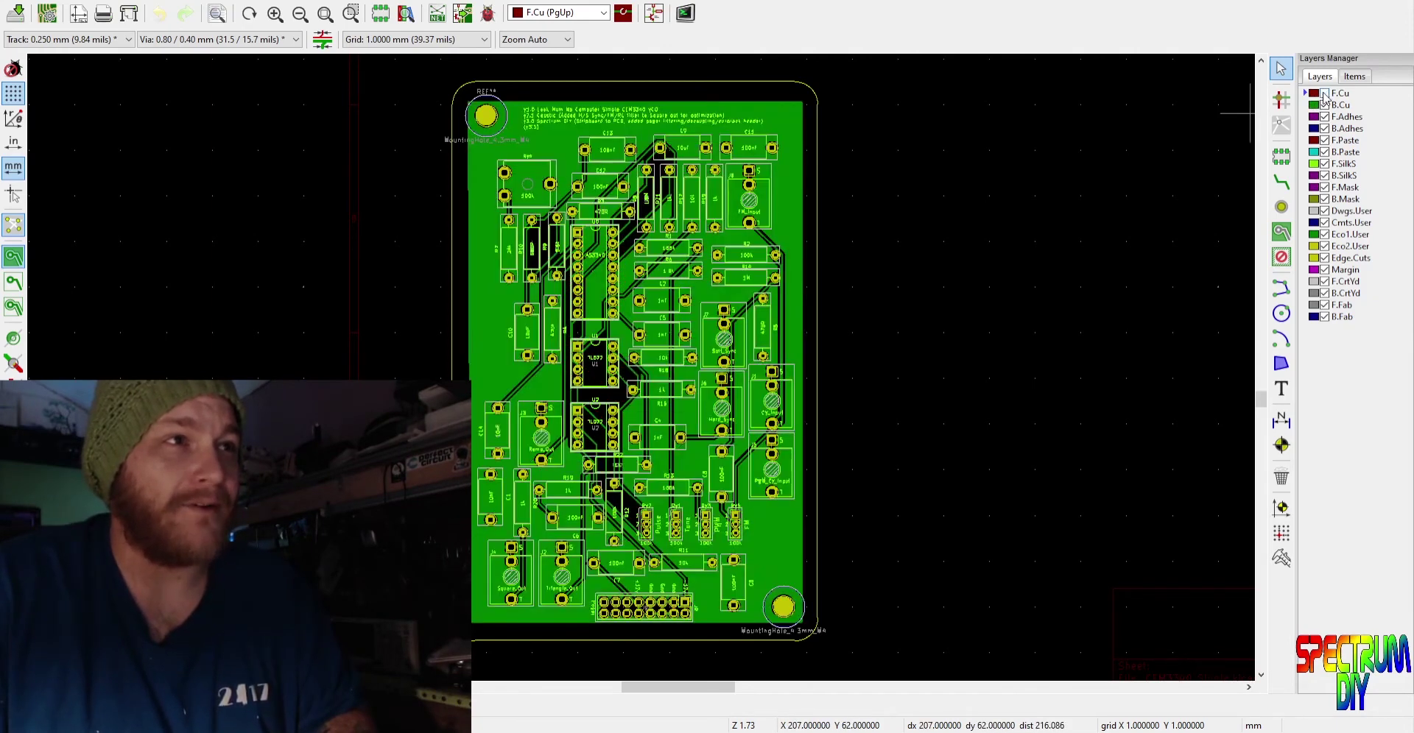
left_click(1340, 107)
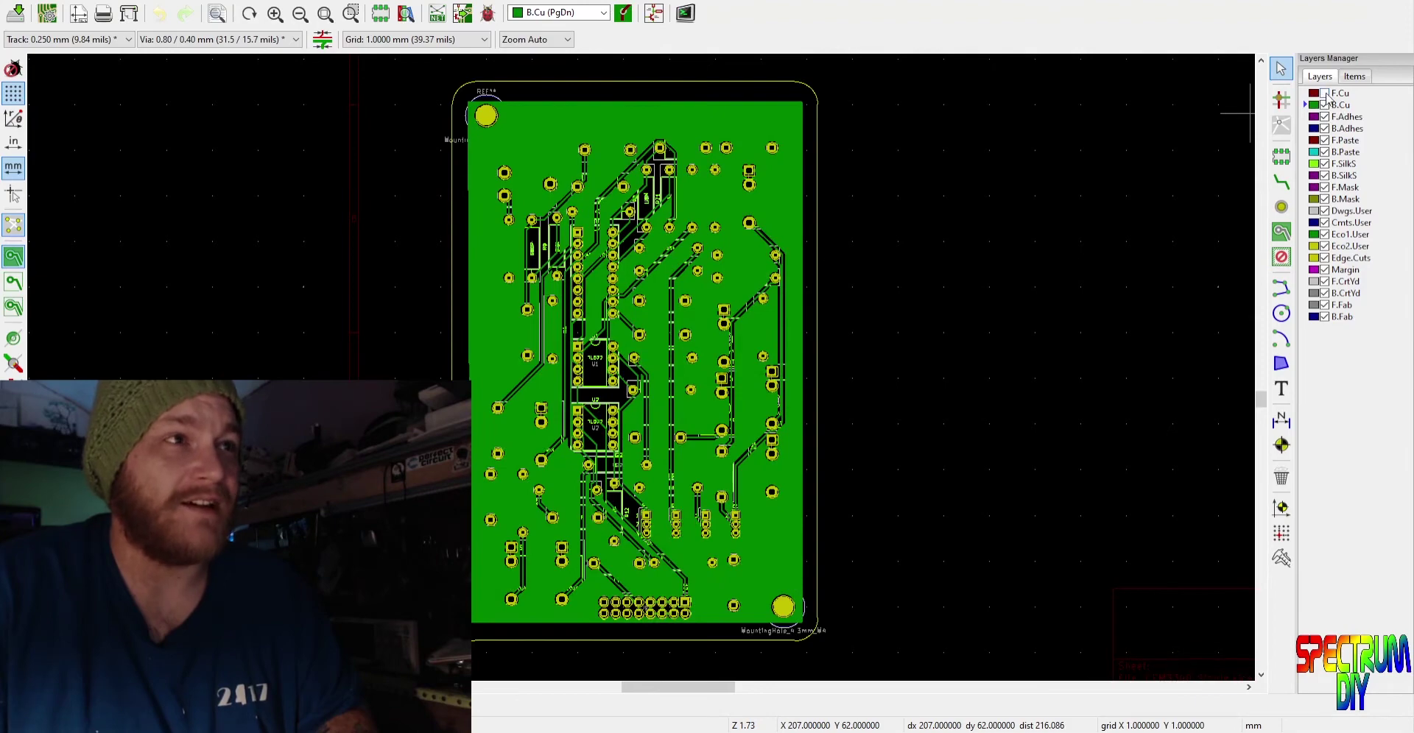
left_click(1324, 94)
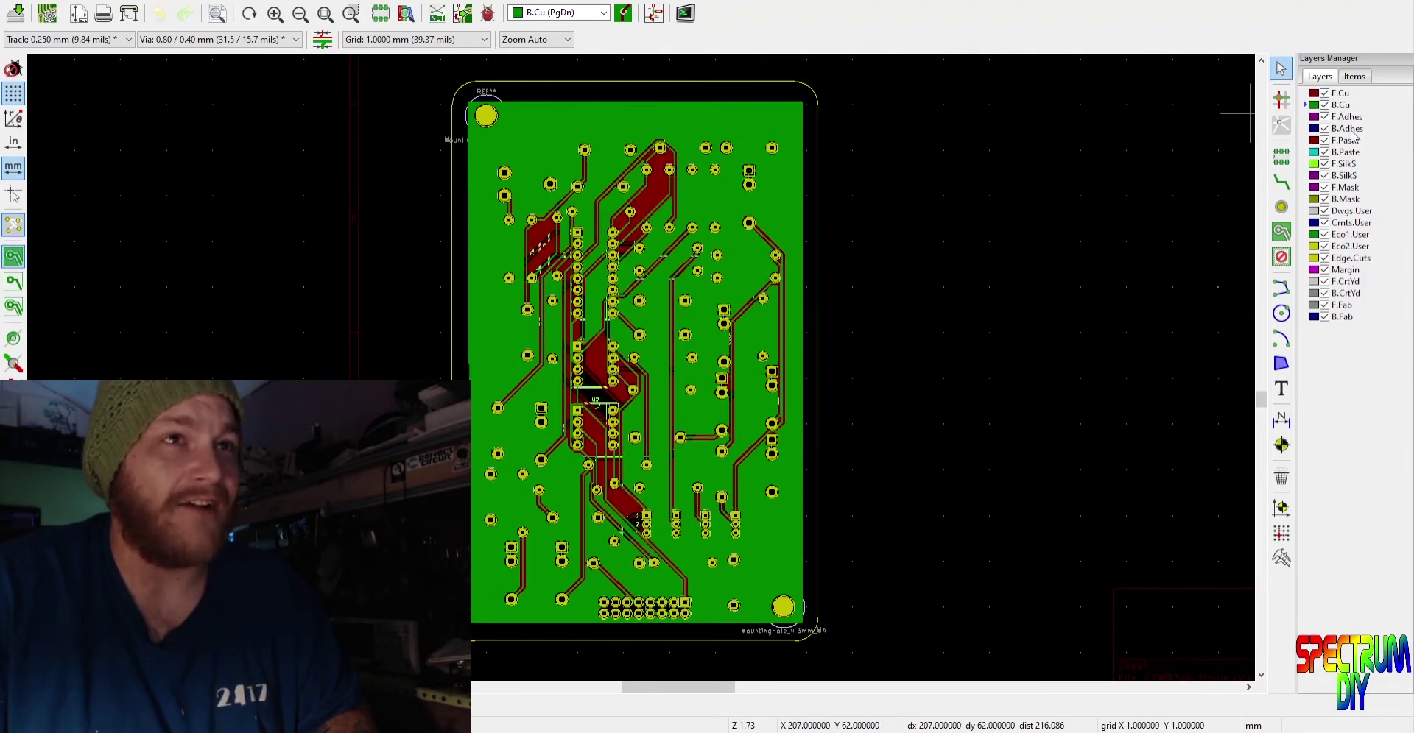
Make F.SilkS the active layer and examine the version credits text beside the upper mounting hole.
left_click(1342, 163)
scroll(585, 92, "up", 10)
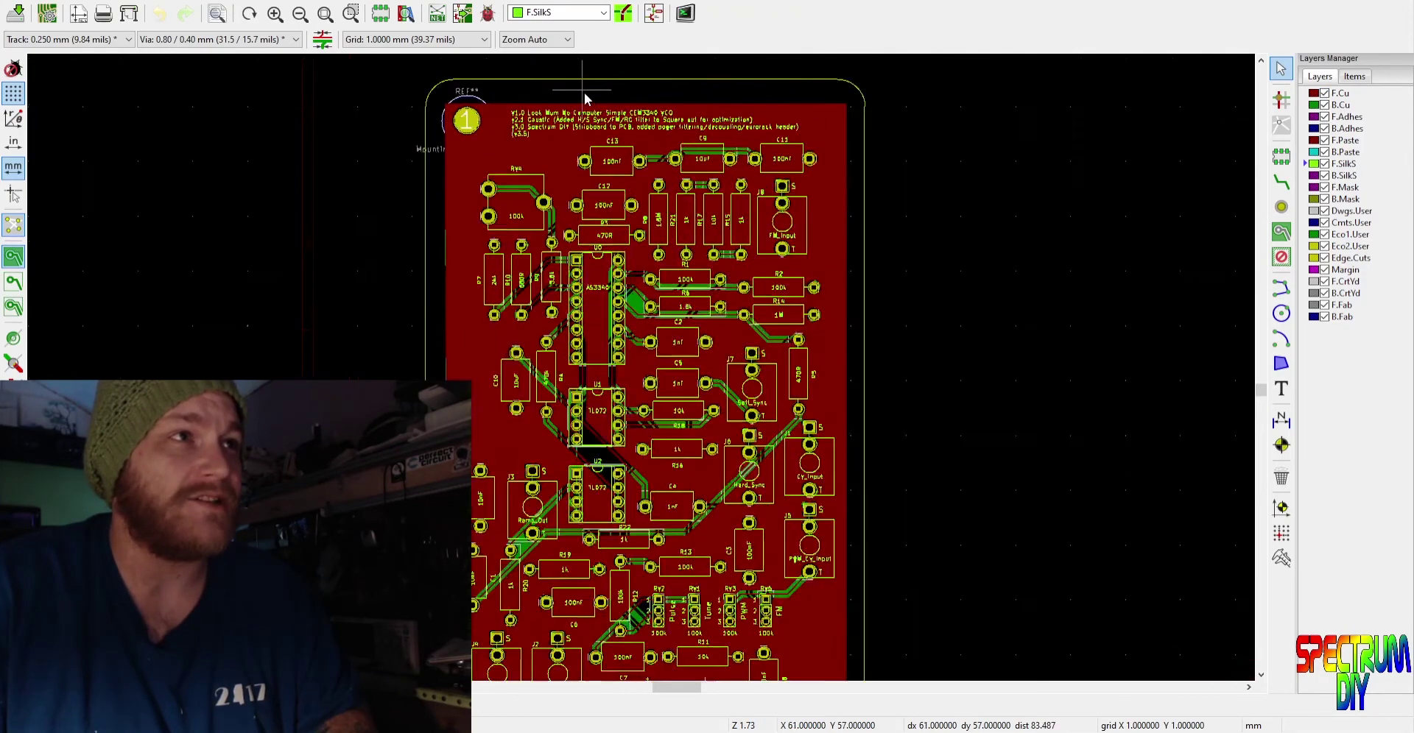
scroll(586, 95, "down", 6)
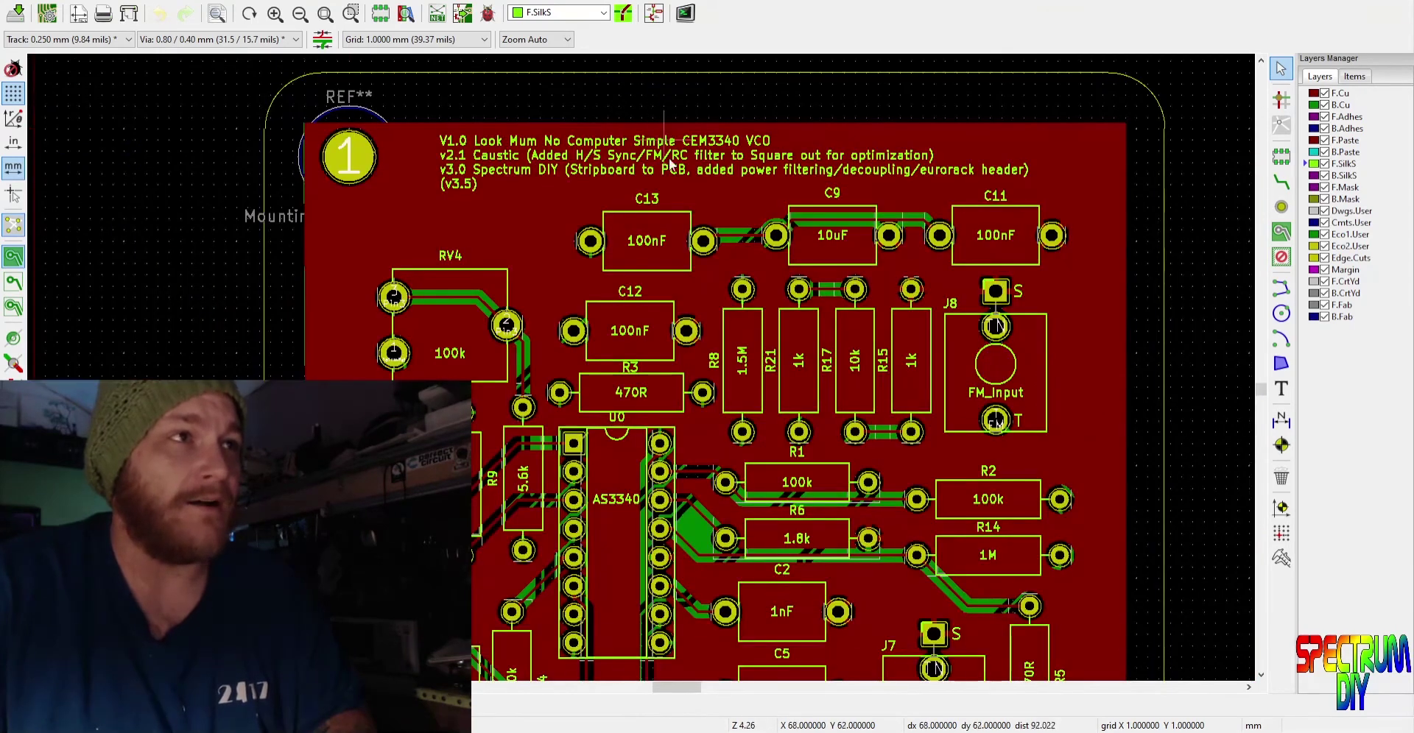
scroll(662, 206, "up", 1, "shift")
scroll(681, 241, "up", 1)
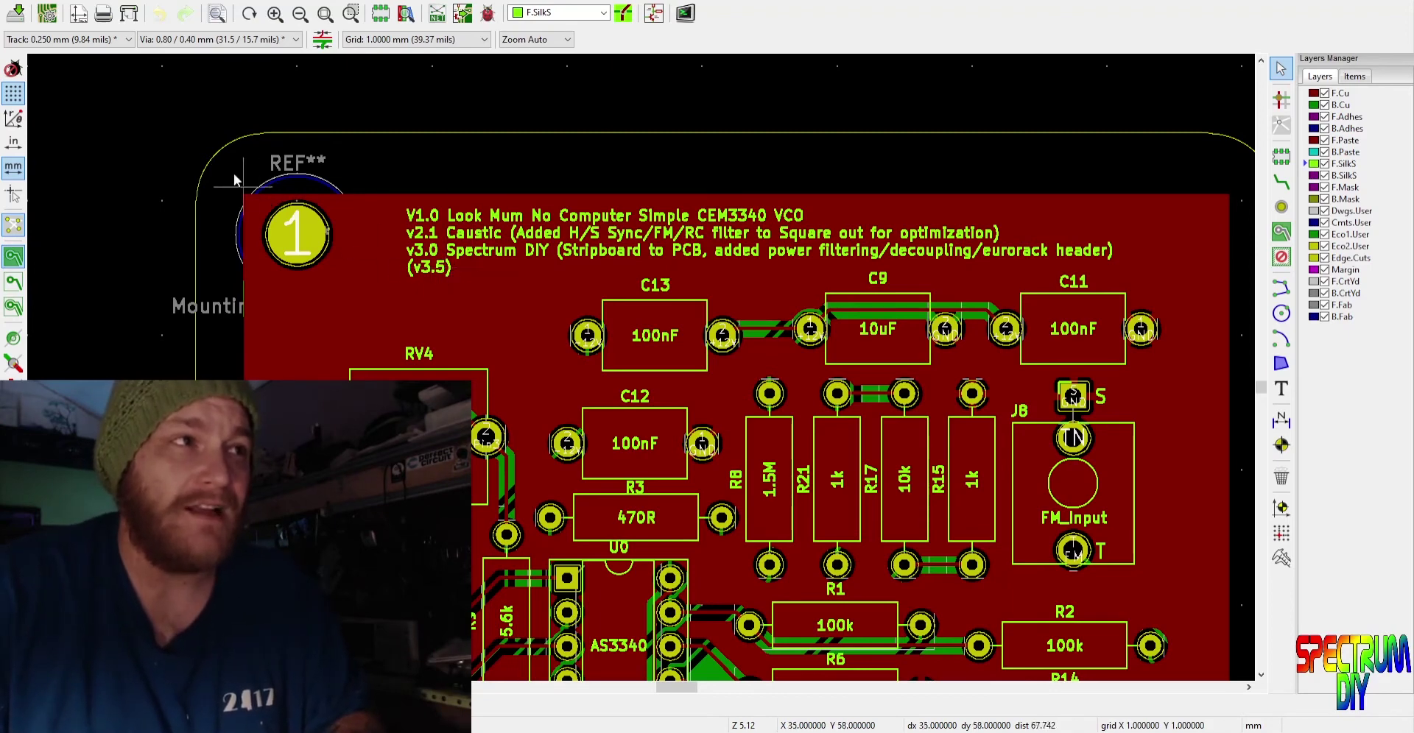
Bring the whole board into view and open it in the 3D viewer.
scroll(166, 101, "down", 1)
scroll(227, 151, "down", 1)
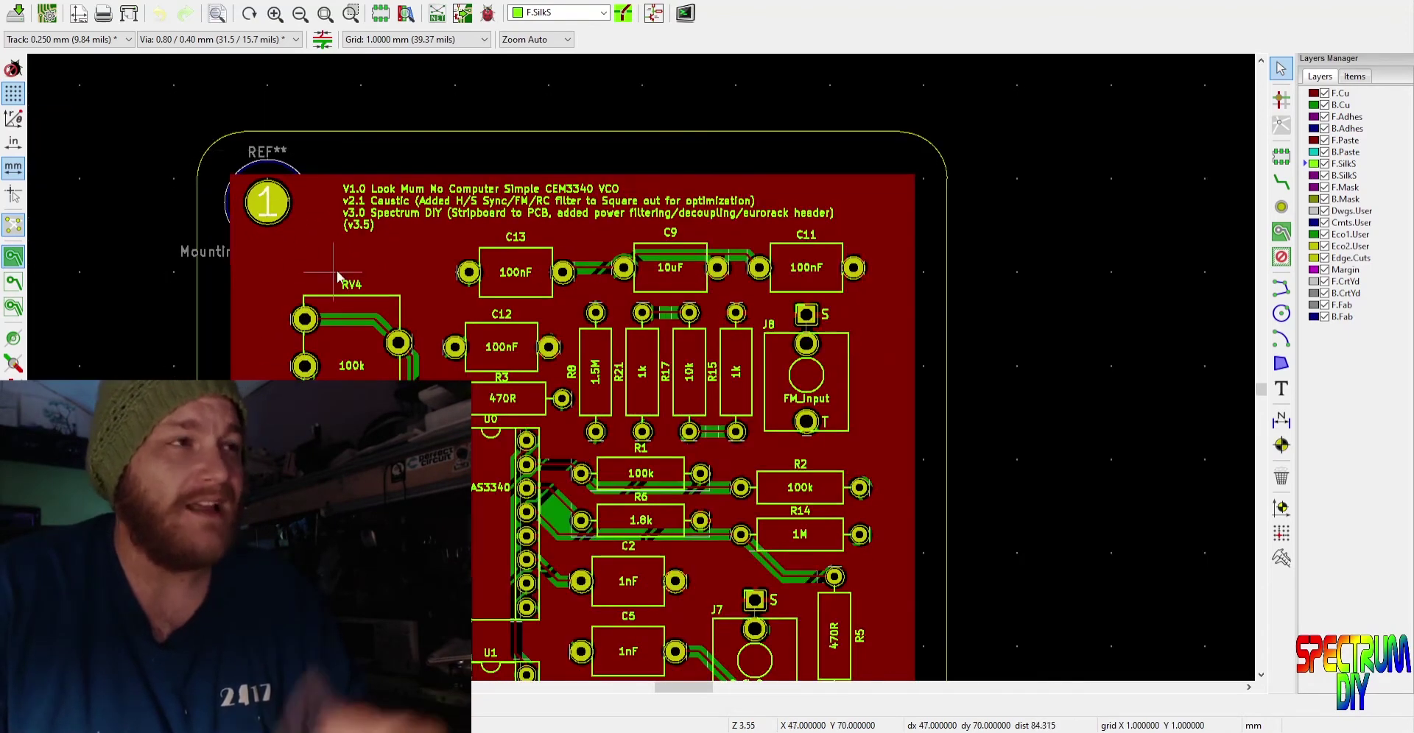
scroll(310, 346, "down", 3)
middle_click_drag(310, 346, 568, 245)
scroll(568, 244, "up", 1)
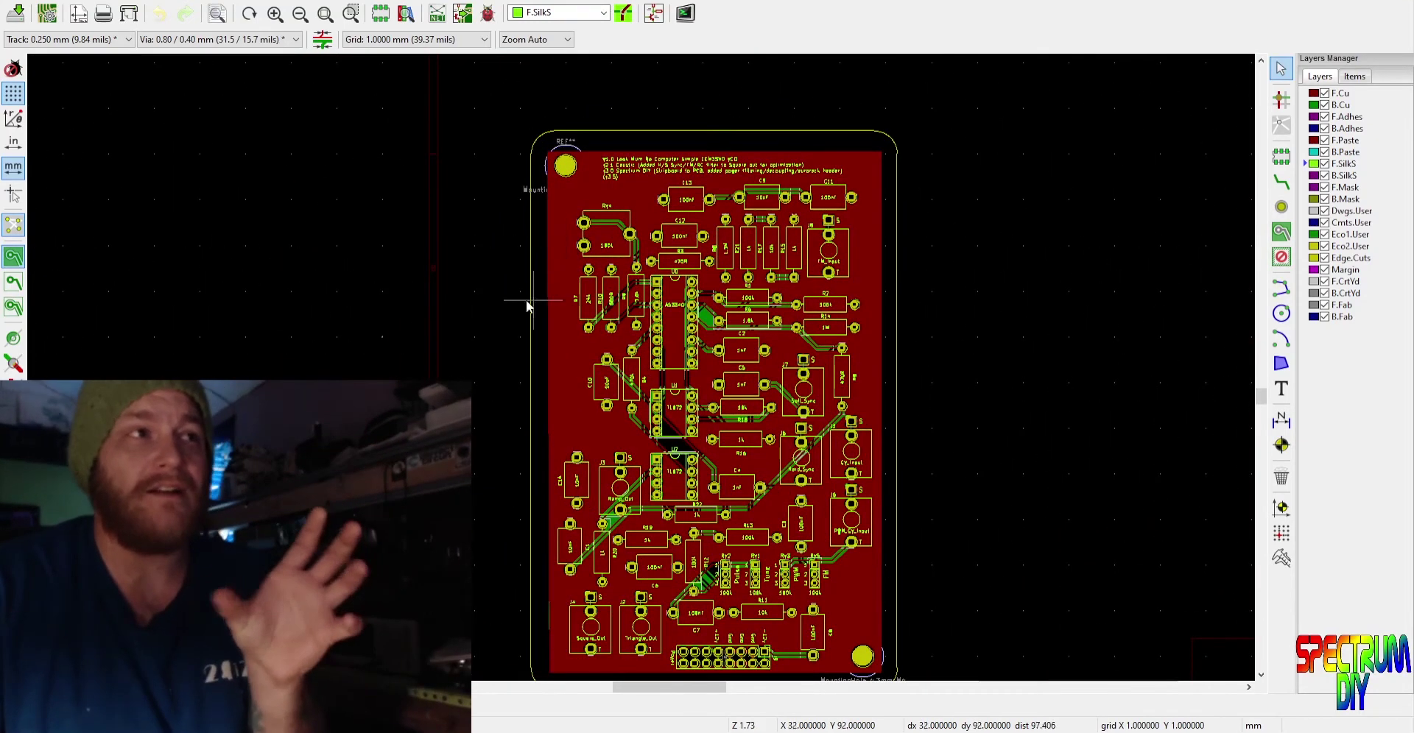
middle_click_drag(483, 286, 474, 237)
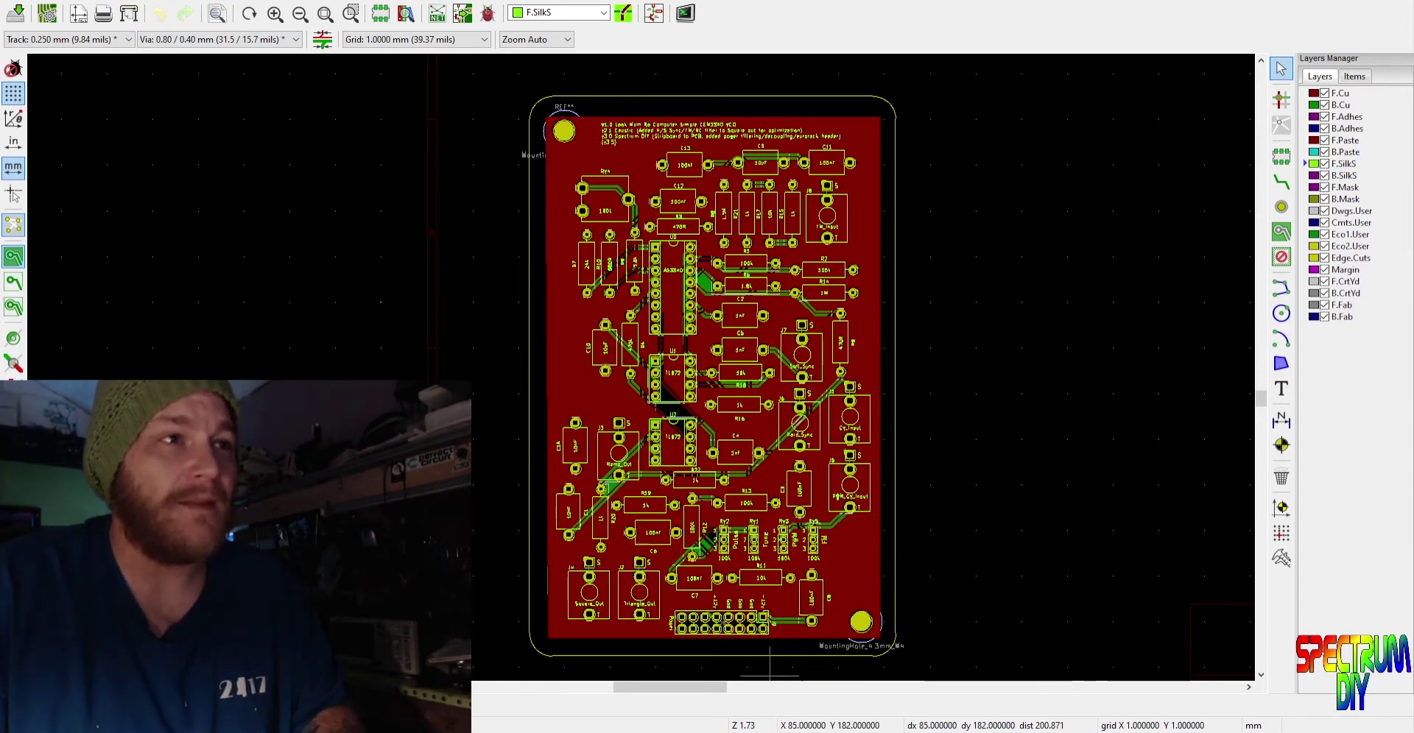
key("alt+3")
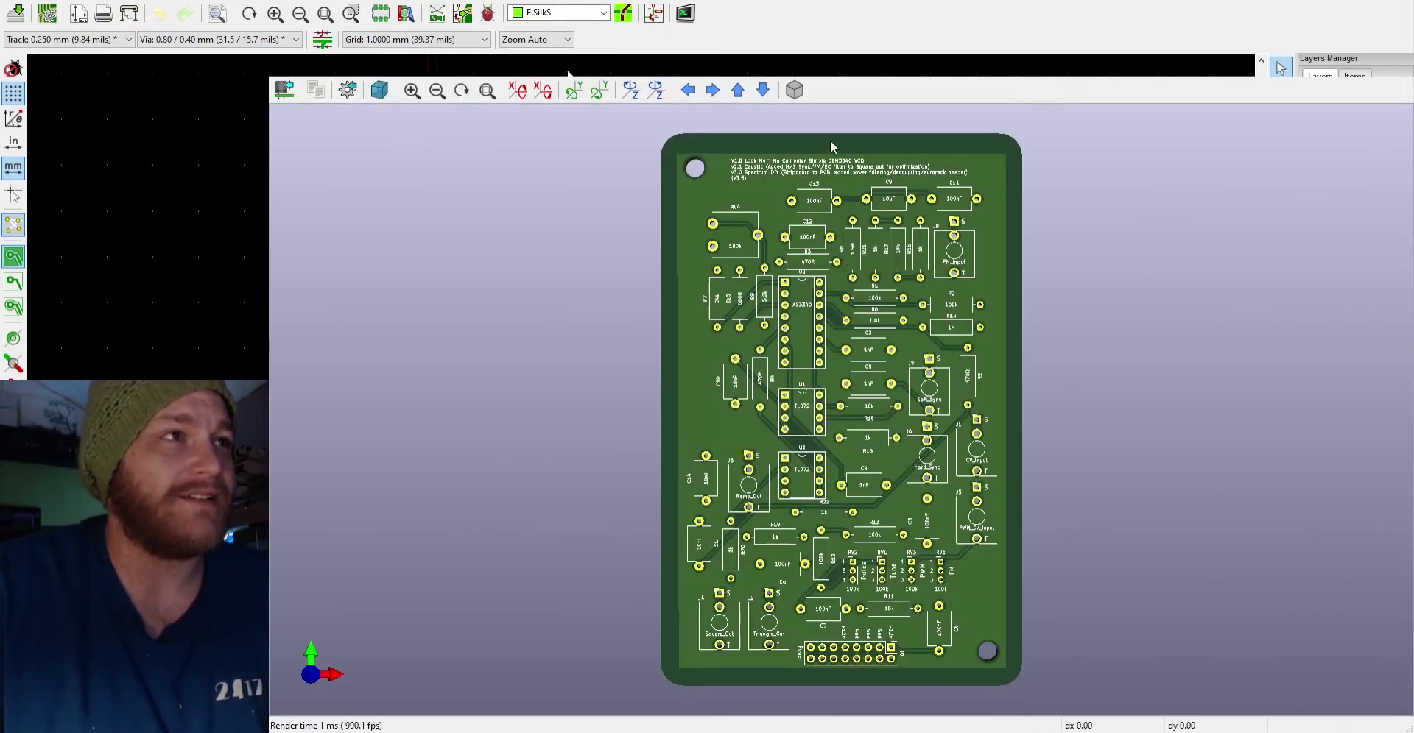
Examine the version credits text and the surrounding components at the upper end of the 3D board.
scroll(829, 140, "up", 2)
scroll(779, 312, "up", 3)
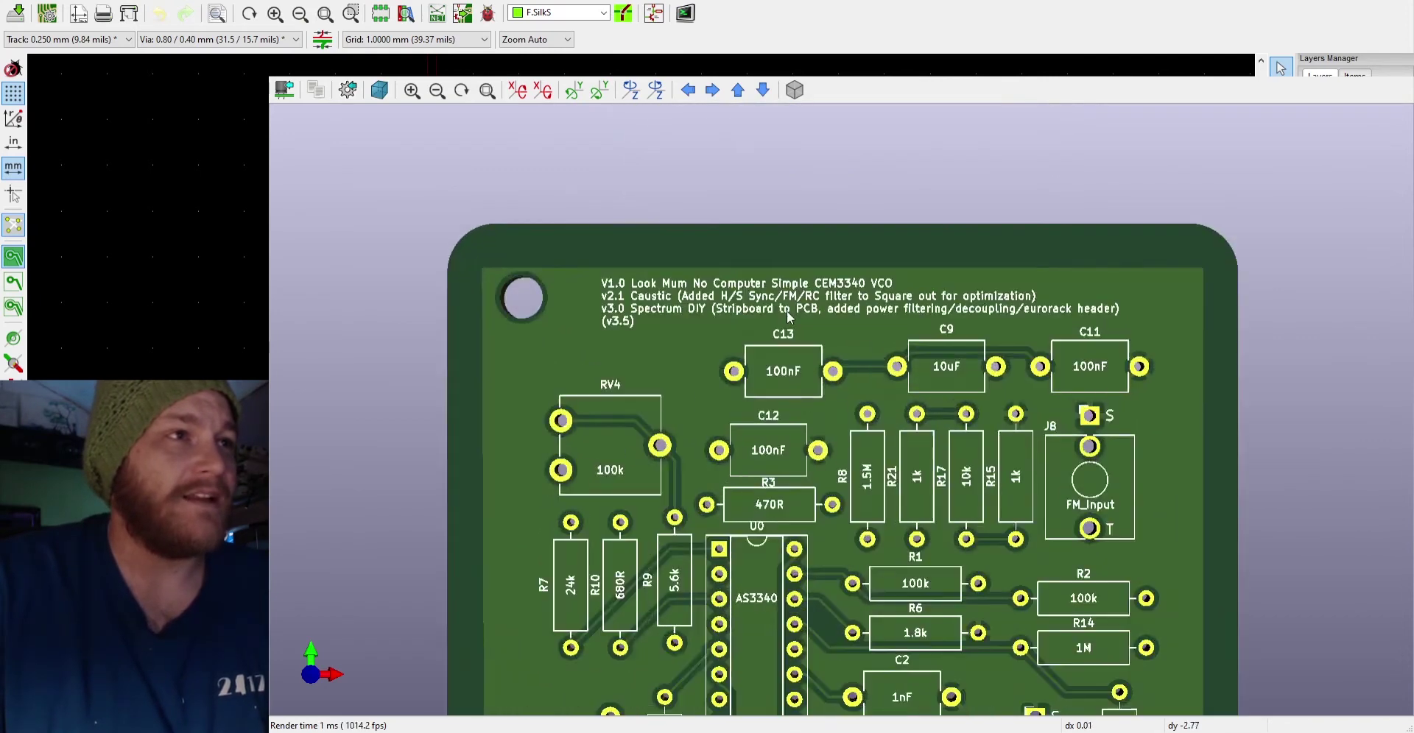
scroll(787, 316, "up", 2)
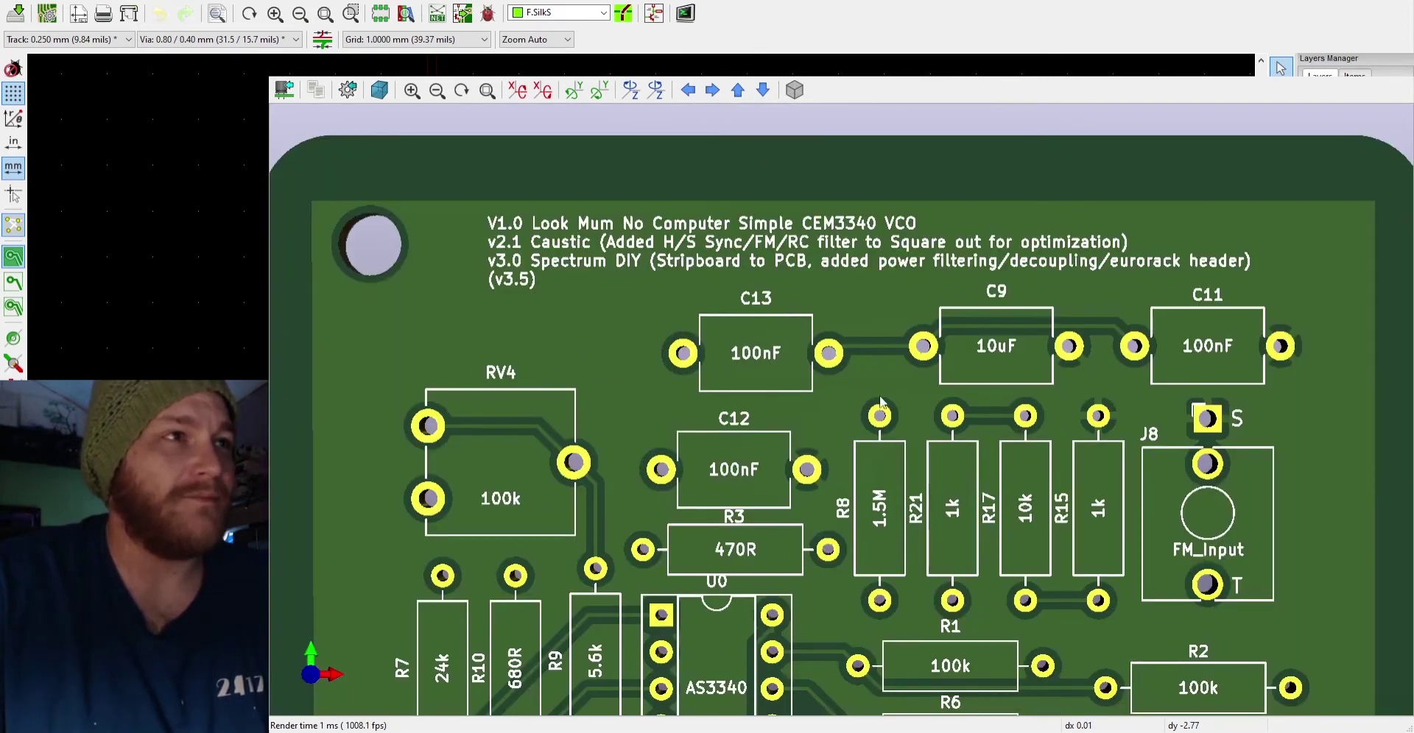
scroll(910, 564, "down", 3)
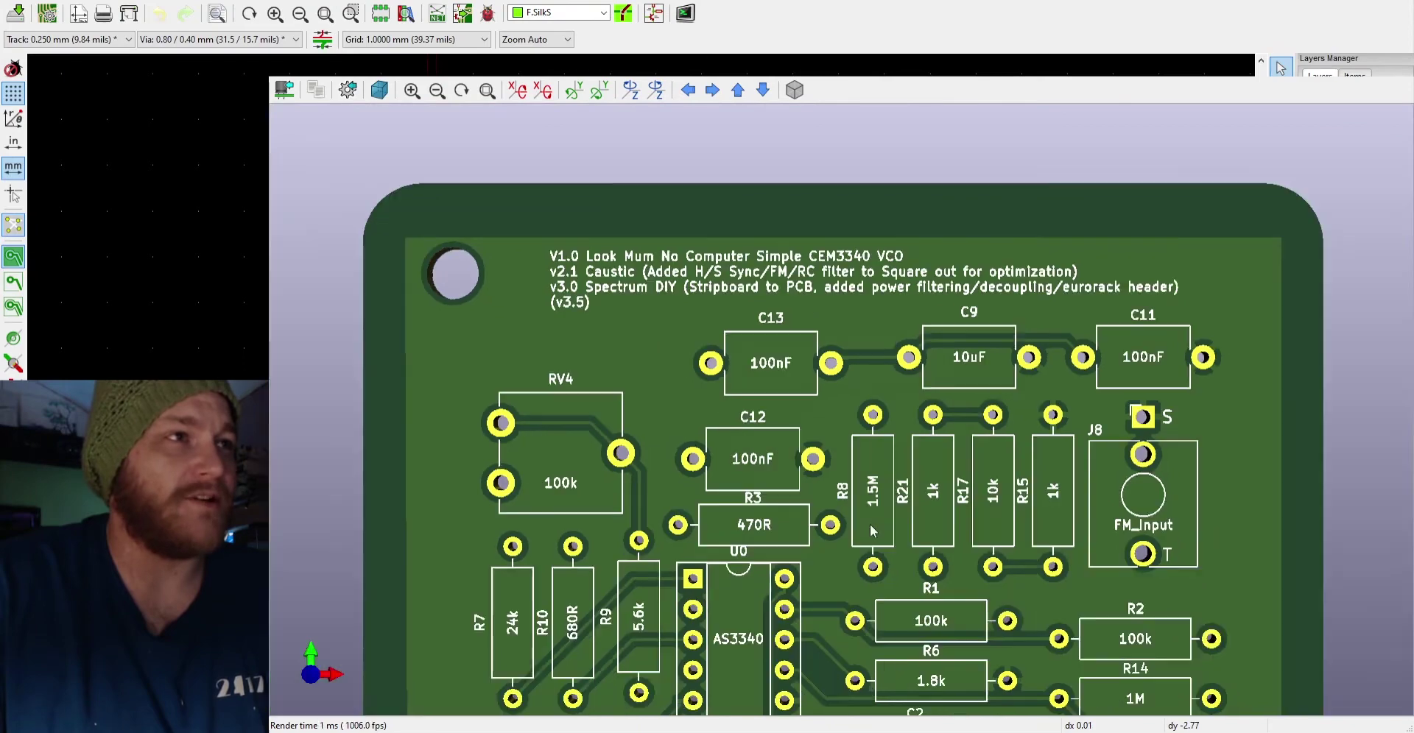
Inspect the 3D board's component placement and labels from the AS3340 chip down to the power header.
scroll(856, 350, "down", 3, "shift")
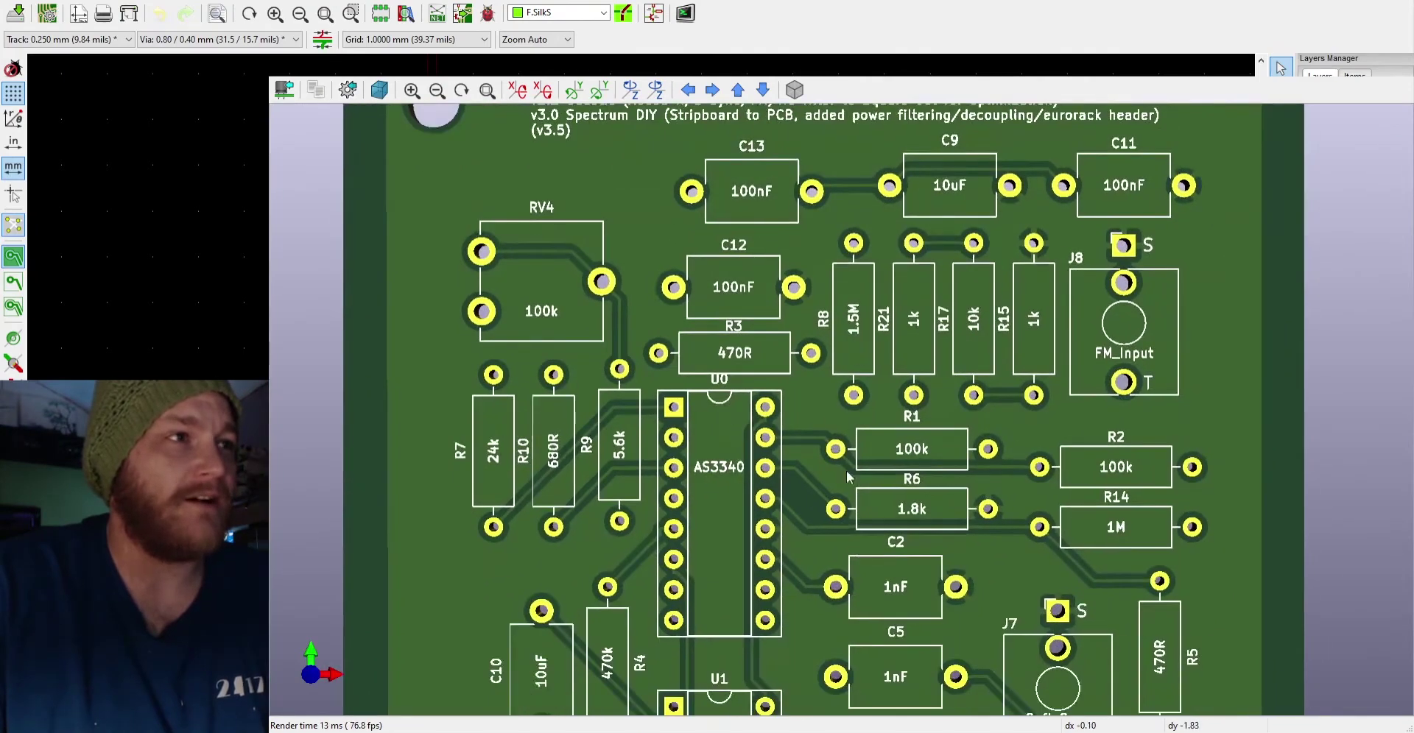
scroll(883, 350, "down", 2, "shift")
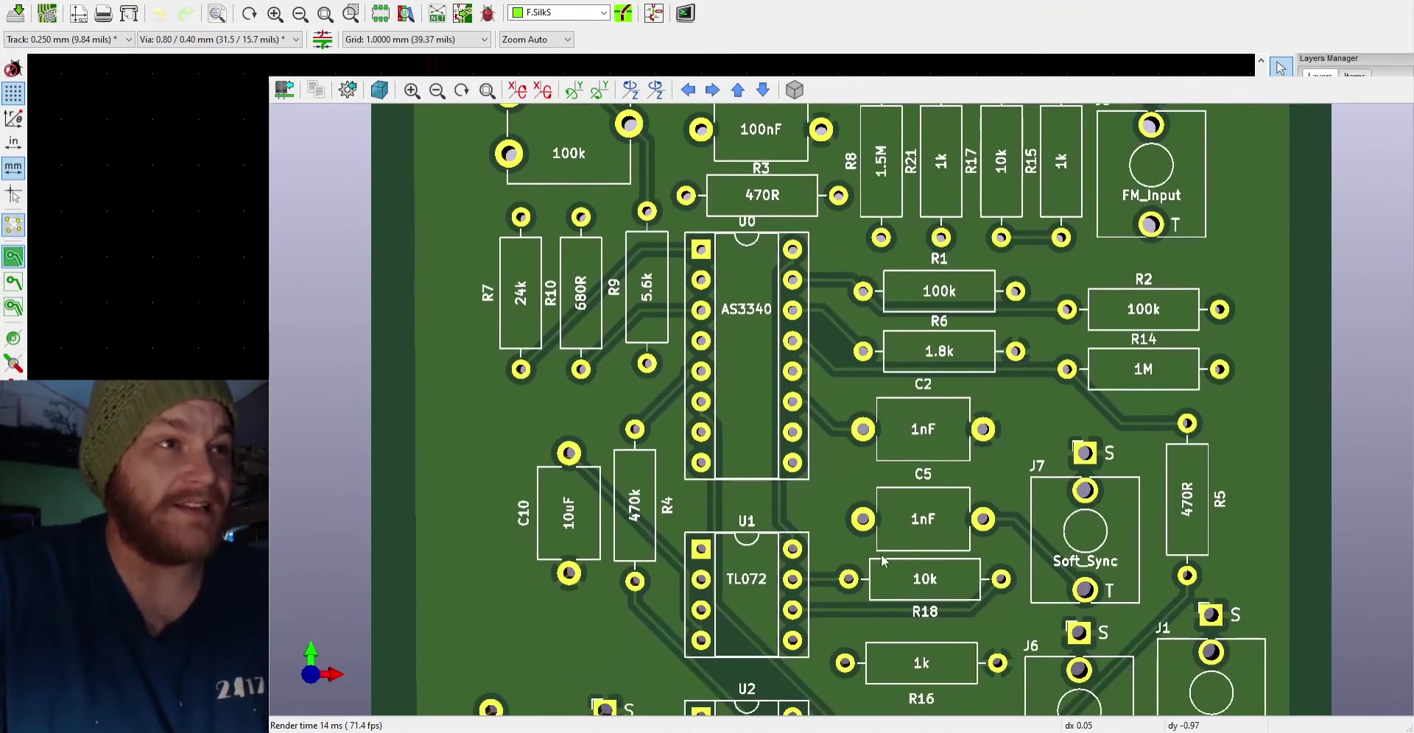
scroll(873, 368, "down", 3, "shift")
scroll(865, 501, "down", 1, "shift")
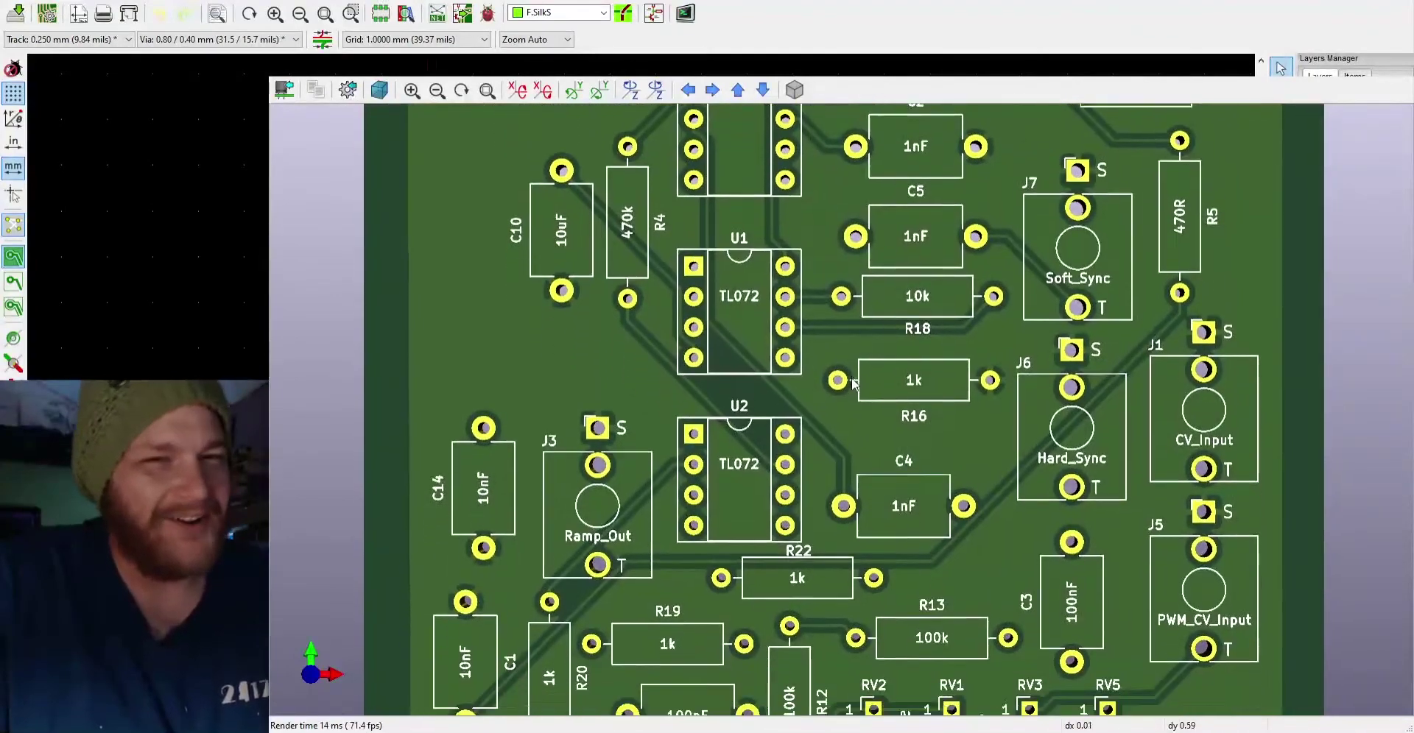
scroll(857, 373, "down", 2, "shift")
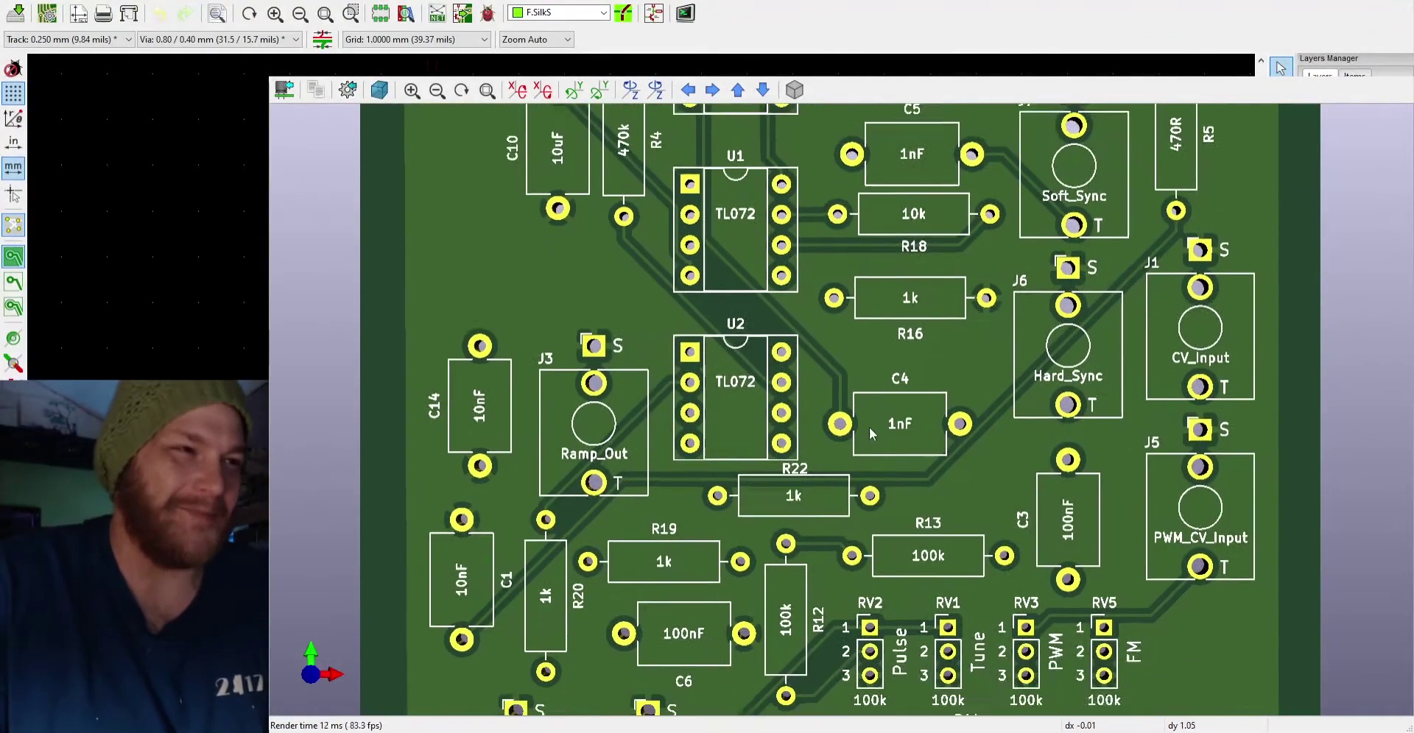
scroll(864, 558, "down", 2, "shift")
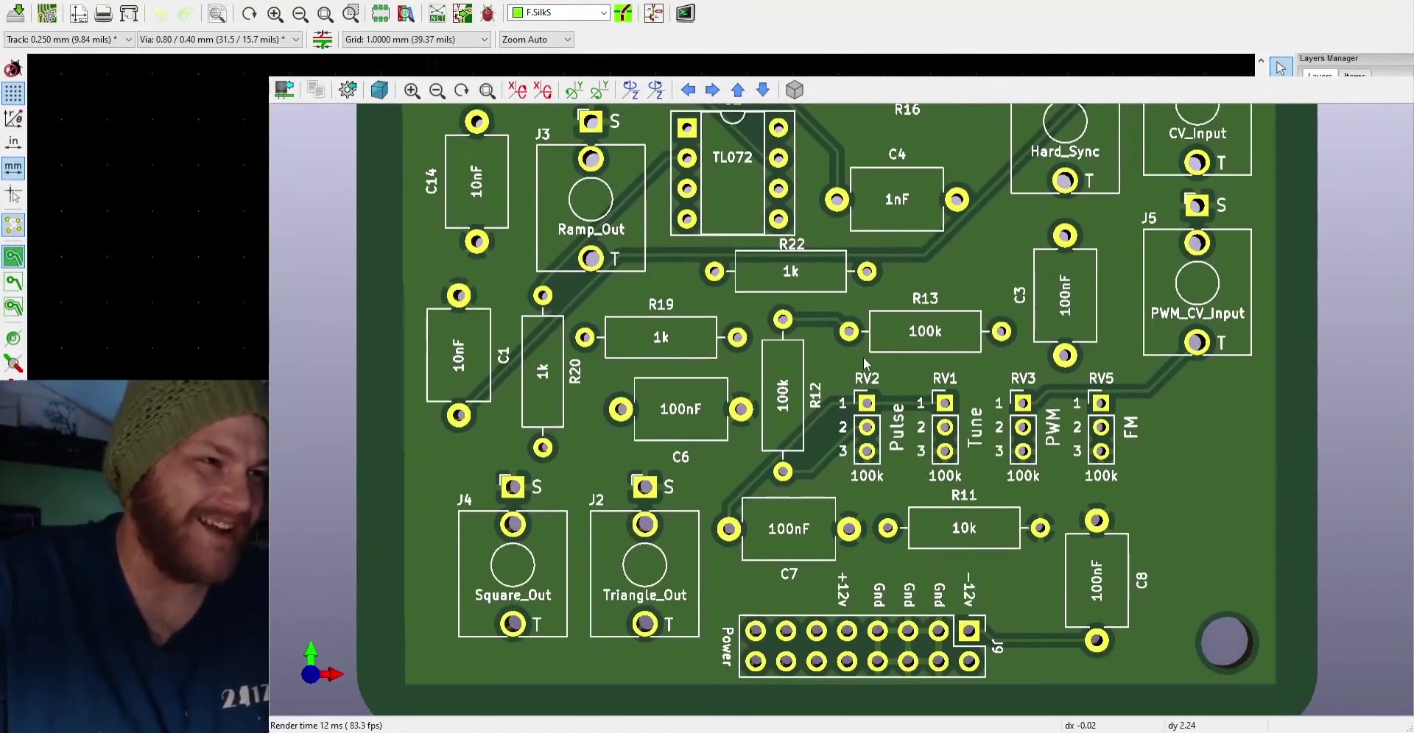
scroll(876, 405, "down", 1, "shift")
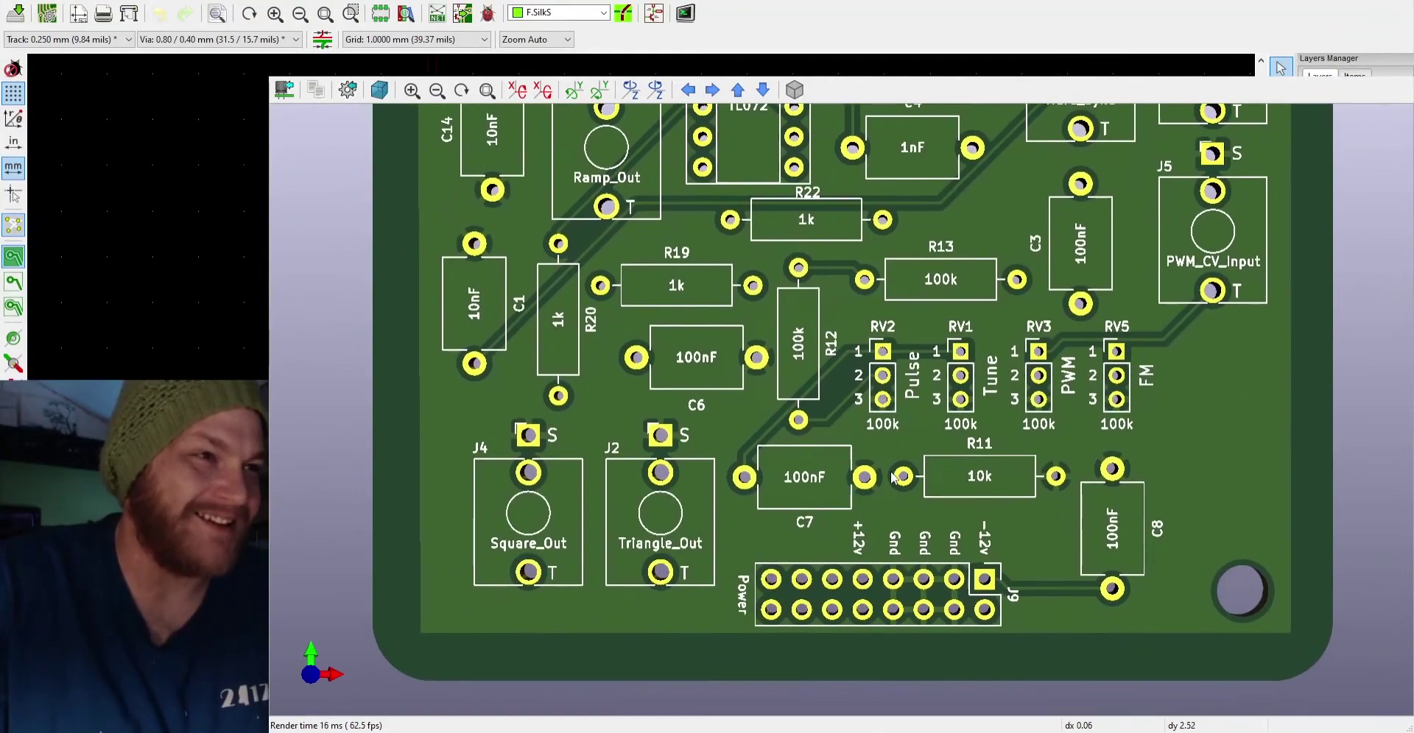
Bring the whole 3D board into view and turn it to a landscape orientation to examine it from several angles.
scroll(893, 477, "down", 3)
scroll(881, 337, "down", 3)
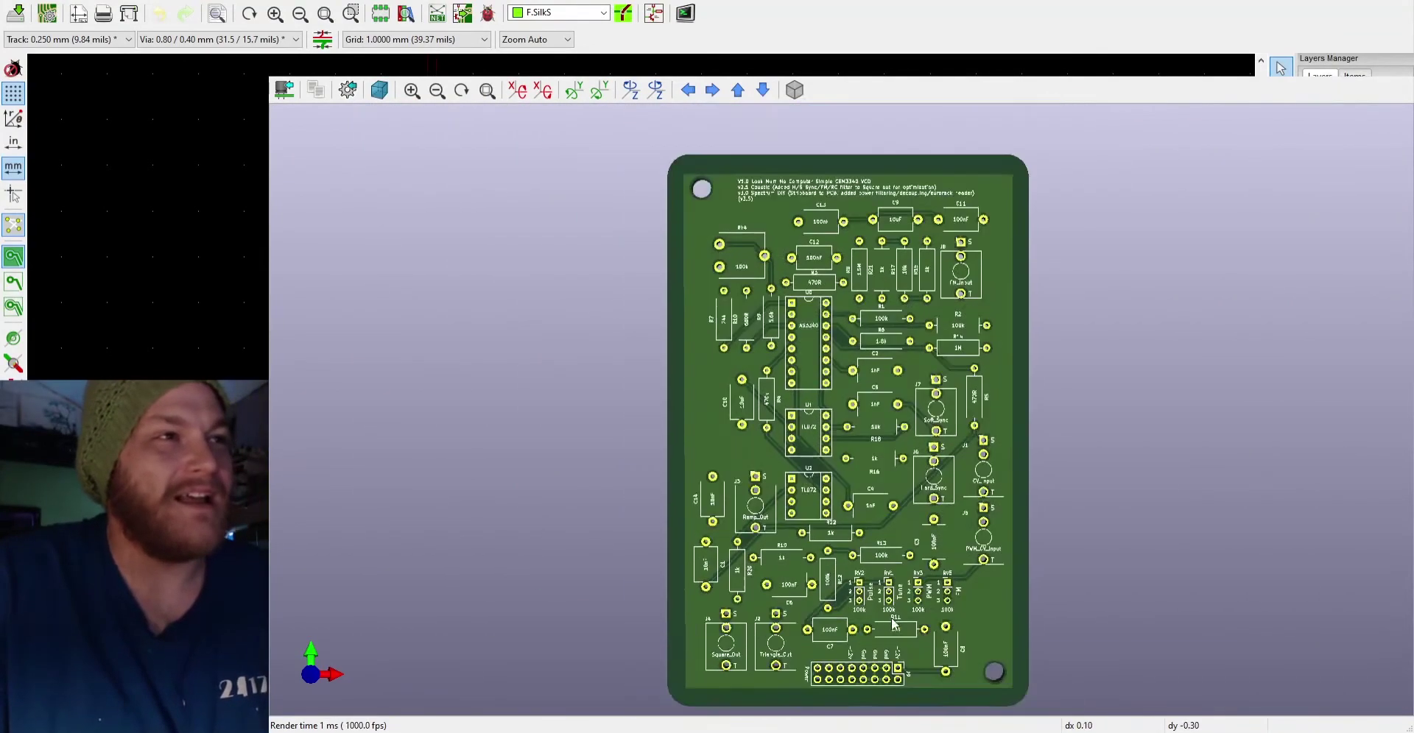
left_click_drag(881, 337, 891, 430)
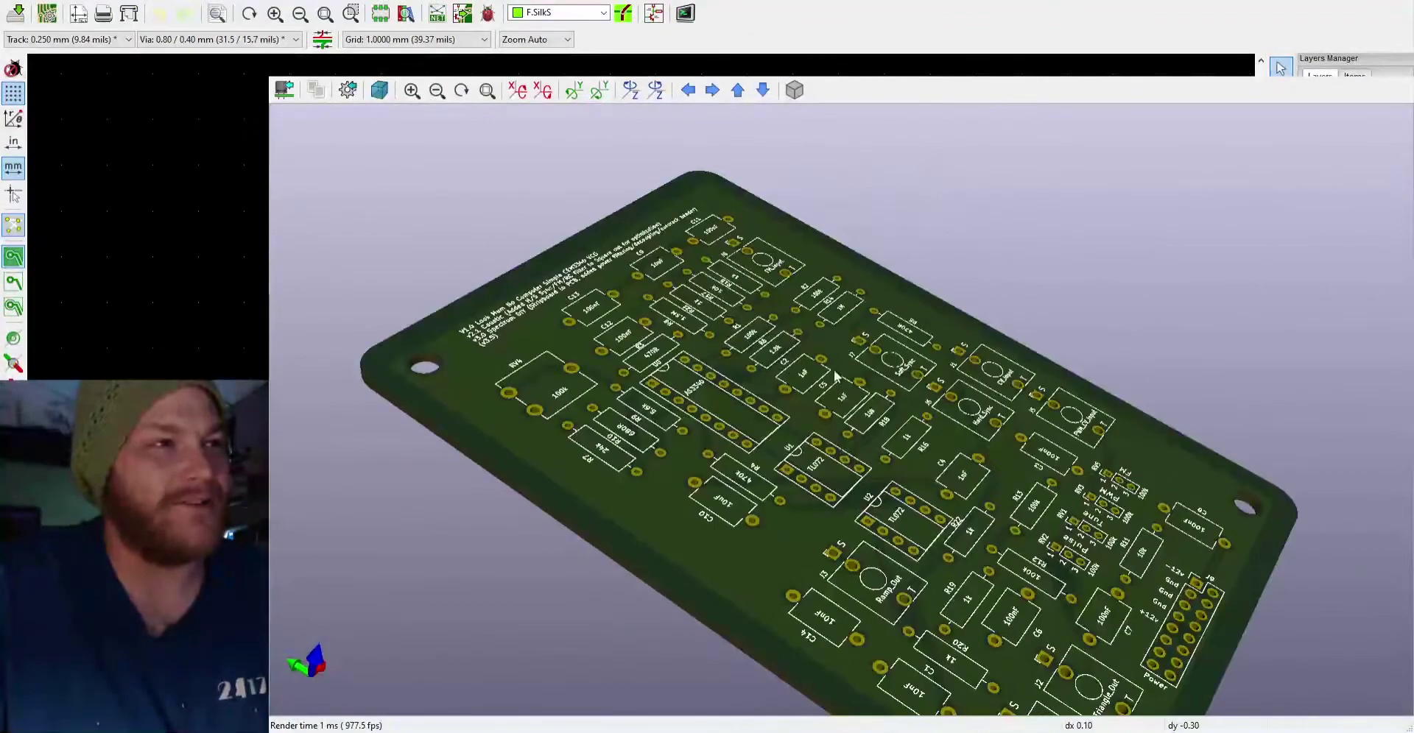
left_click_drag(836, 377, 1018, 501)
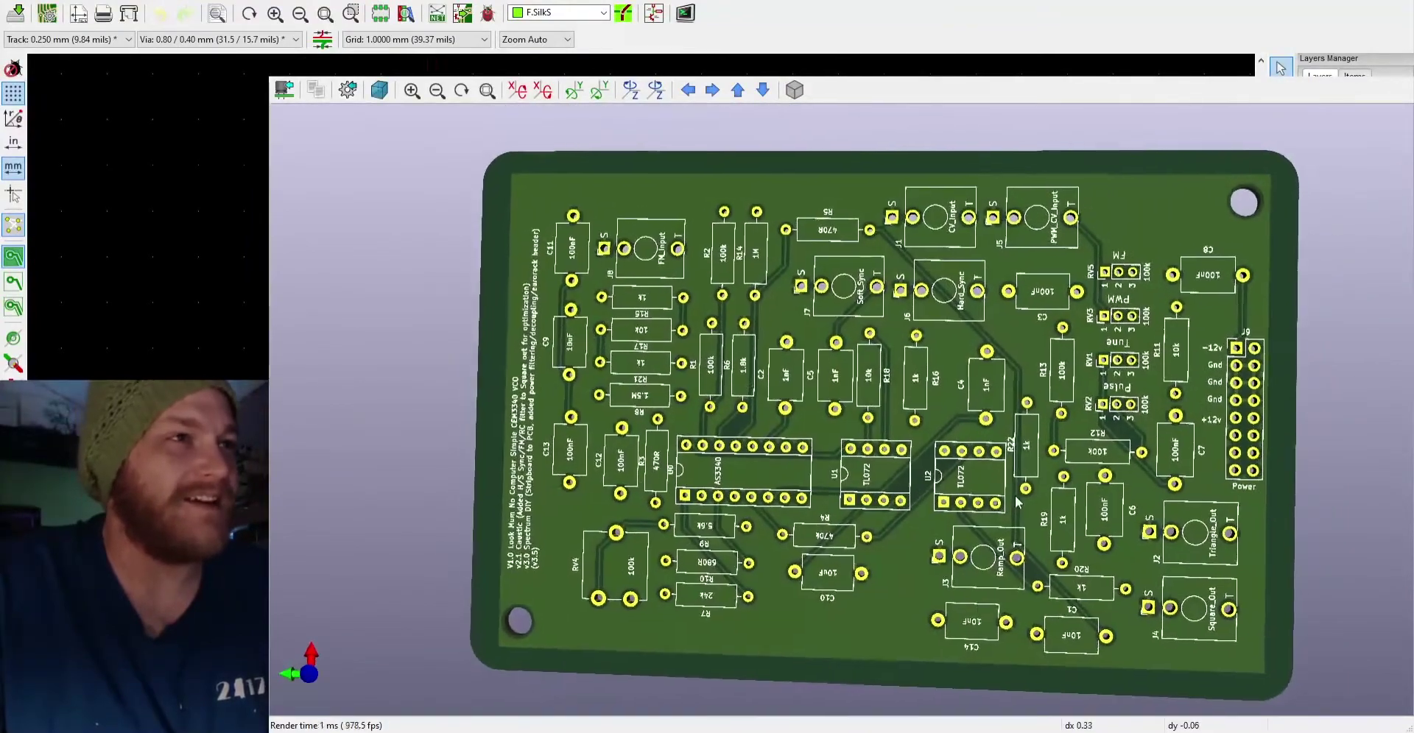
middle_click_drag(1018, 502, 1061, 484)
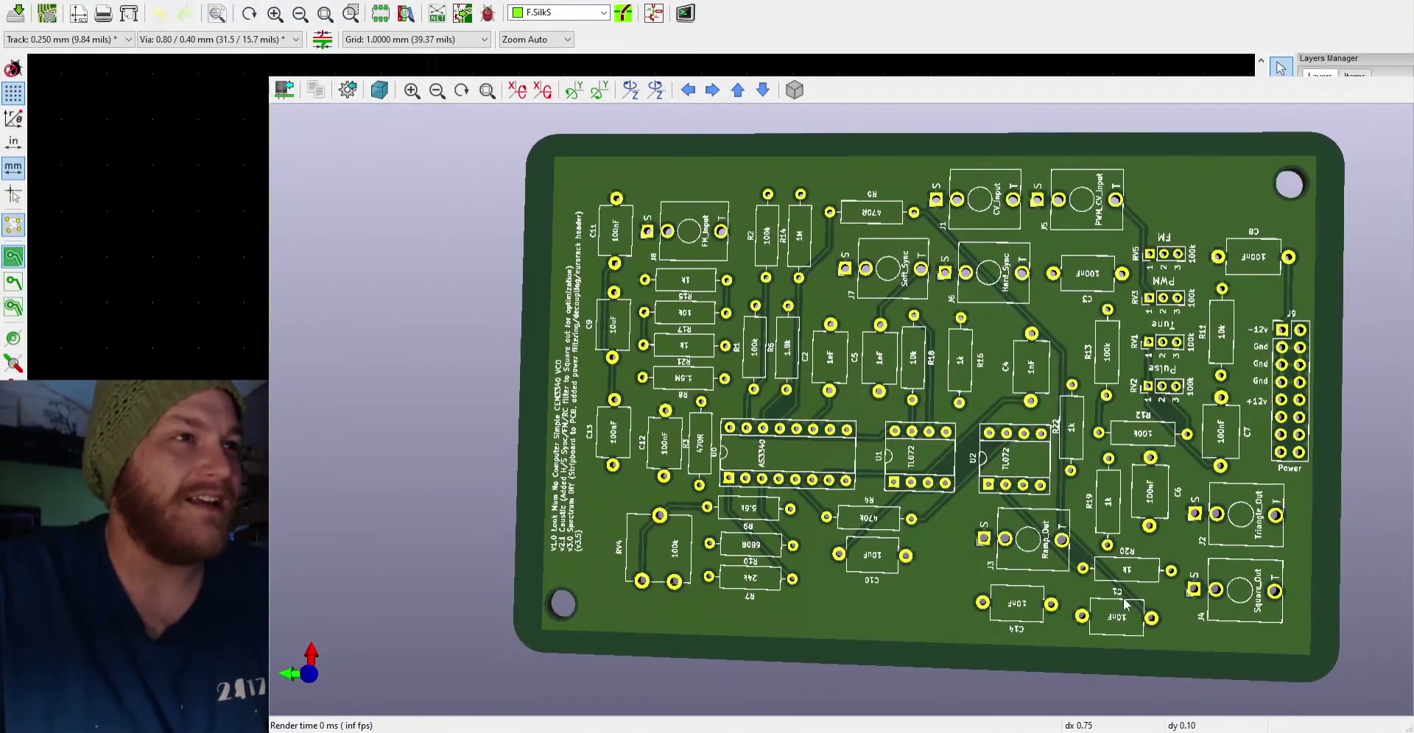
left_click_drag(1043, 585, 966, 367)
left_click_drag(896, 253, 837, 312)
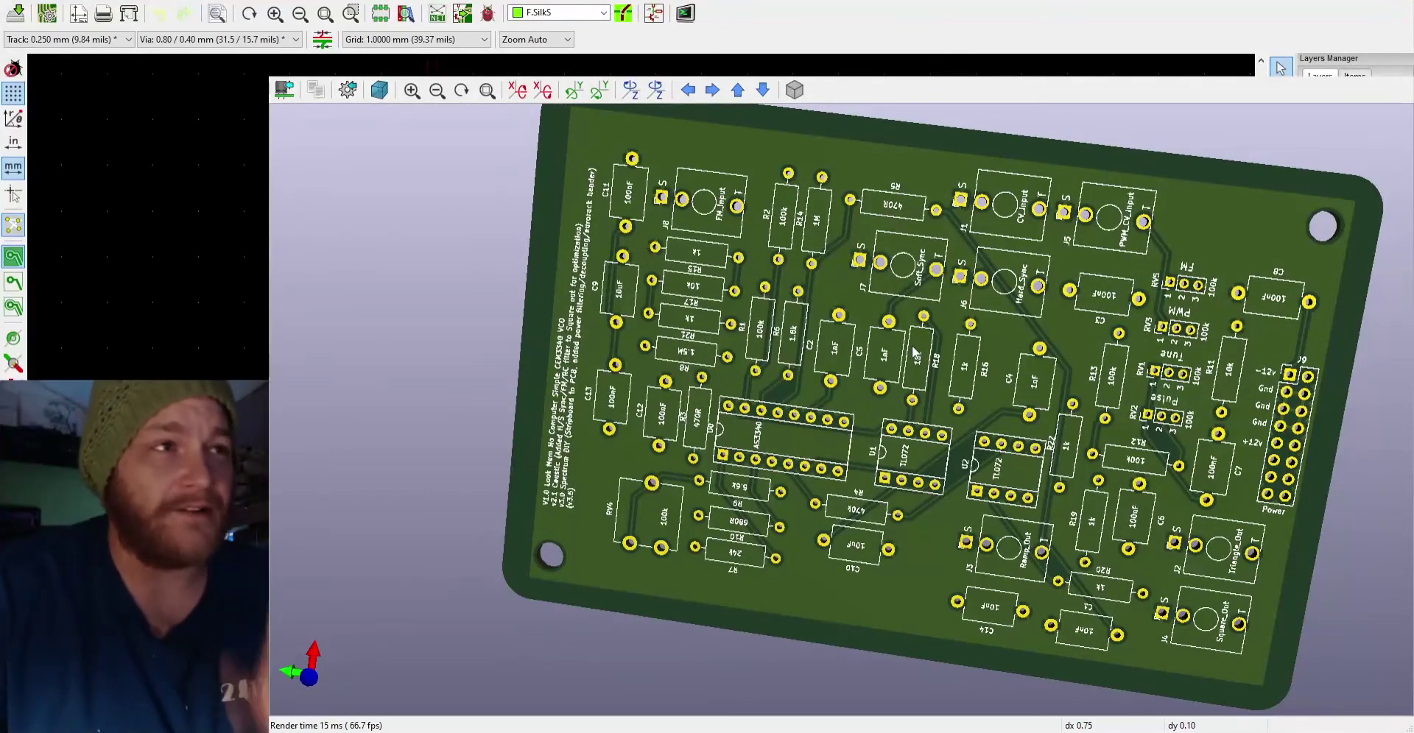